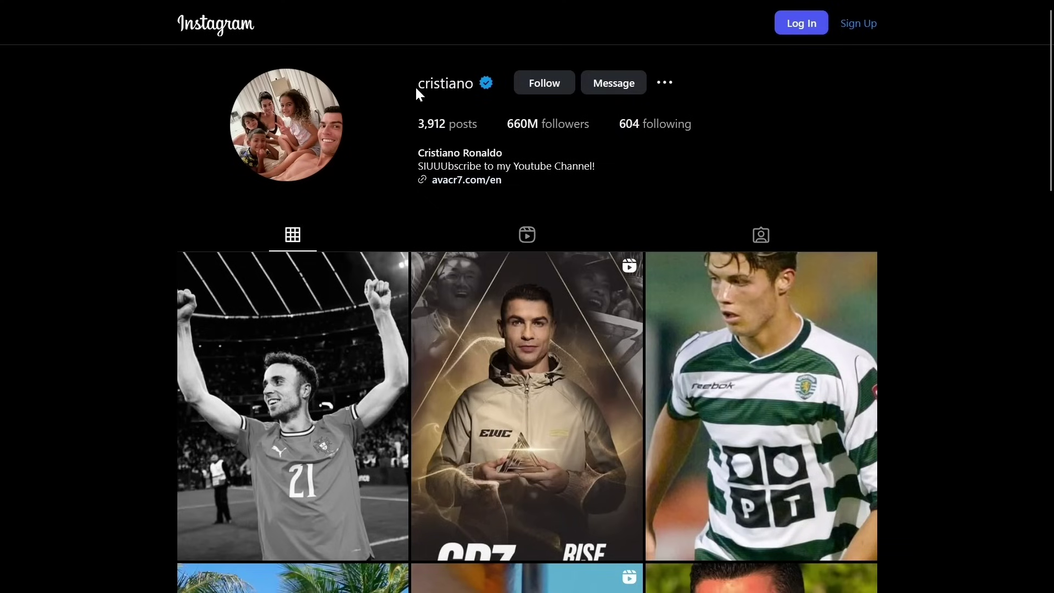
Capture a region screenshot of the Instagram profile, from its header down through the first row of posts.
drag(415, 86, 489, 87)
click(493, 97)
key(super+shift+s)
drag(100, 53, 962, 559)
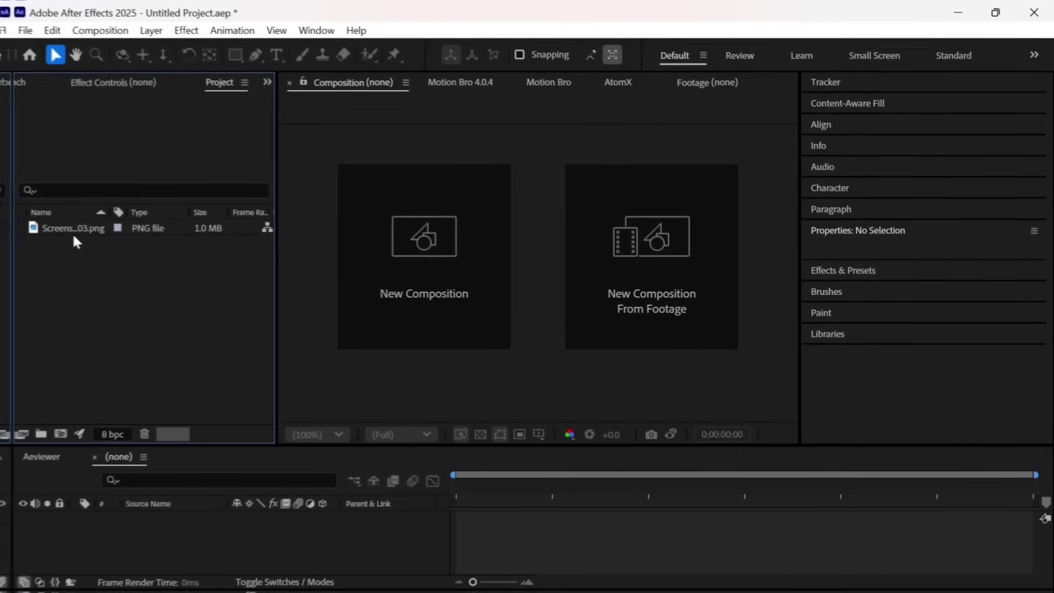
Create a 1920 x 1080 composition at 60 fps and add the profile screenshot to it as a layer.
click(61, 434)
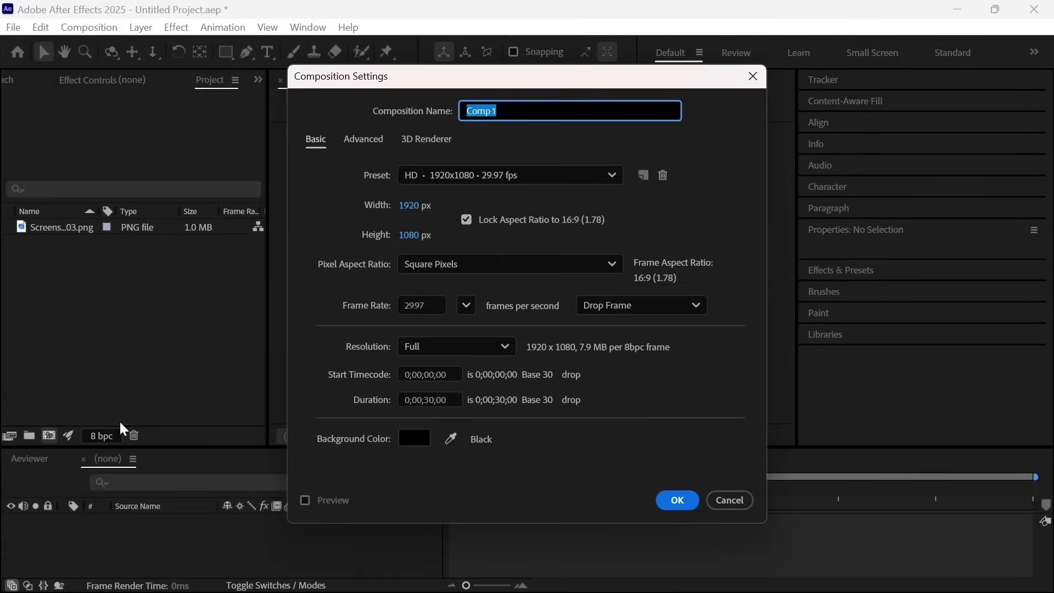
click(465, 314)
click(484, 530)
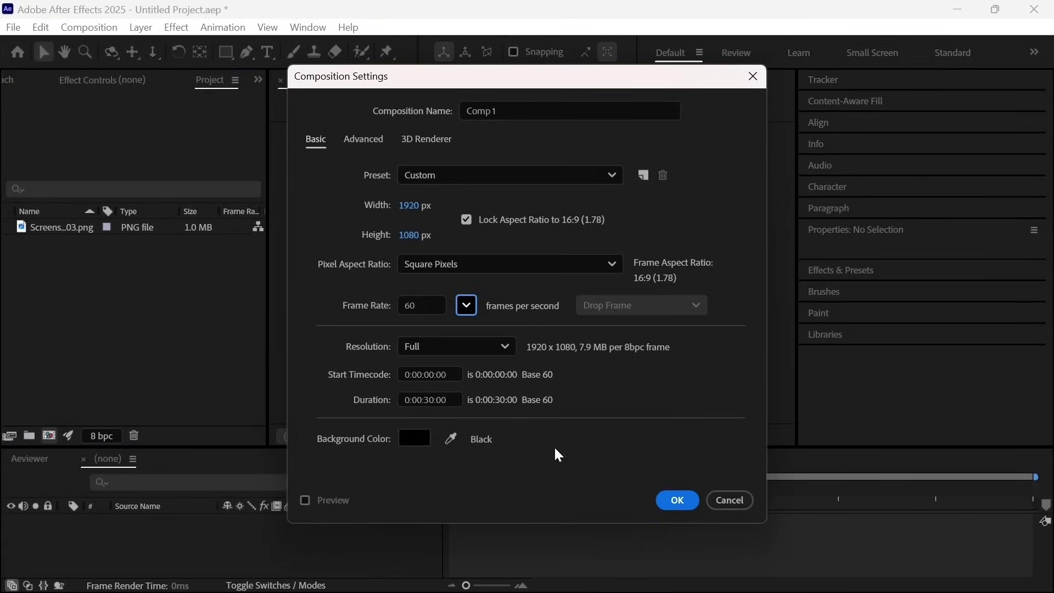
click(679, 501)
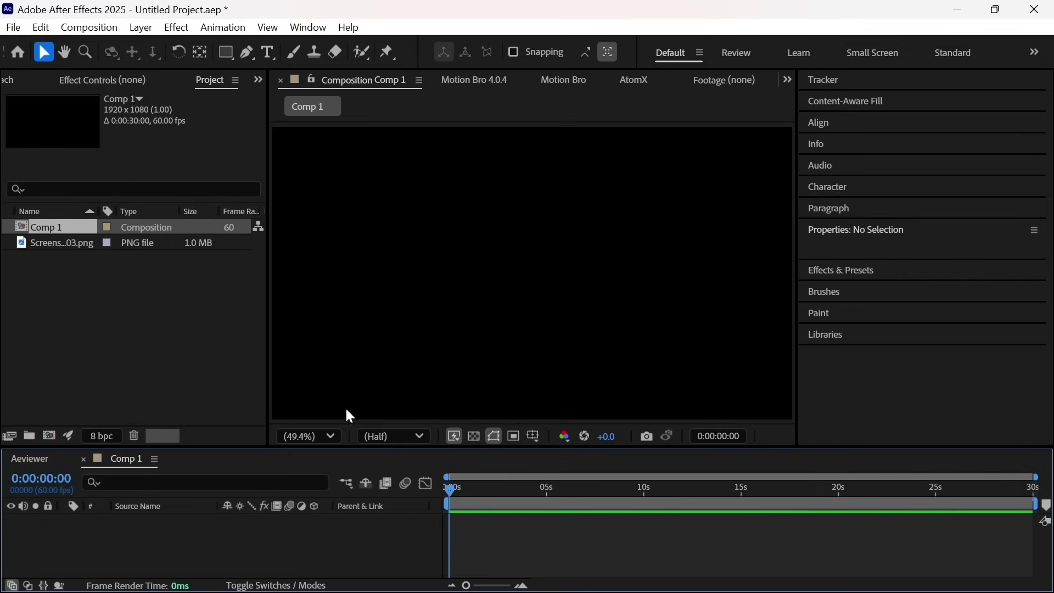
drag(55, 243, 118, 524)
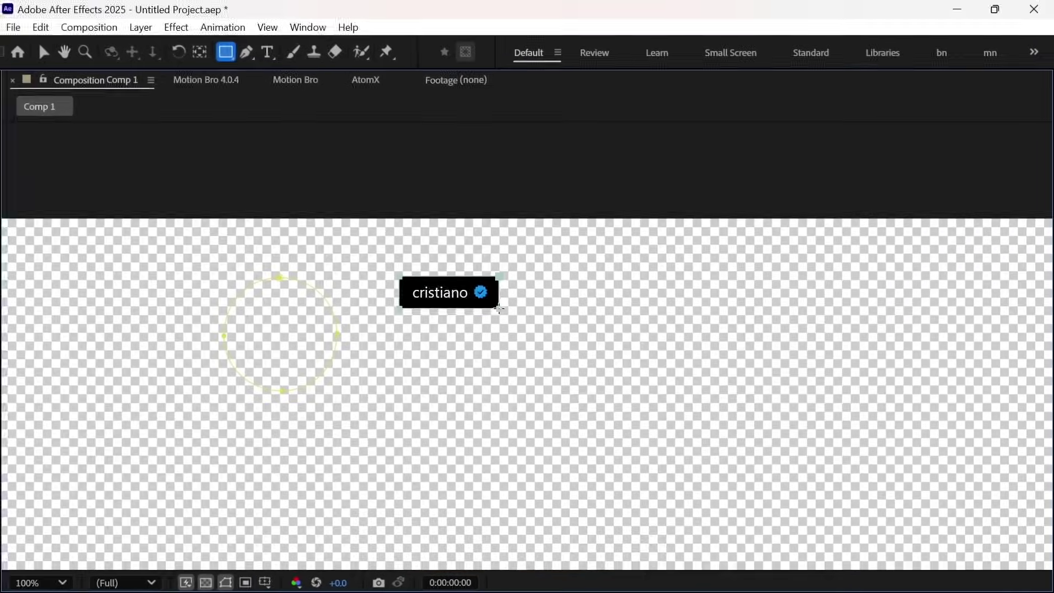
Set the mode of the username's rectangular mask to None.
key(grave)
click(238, 565)
click(266, 430)
key(grave)
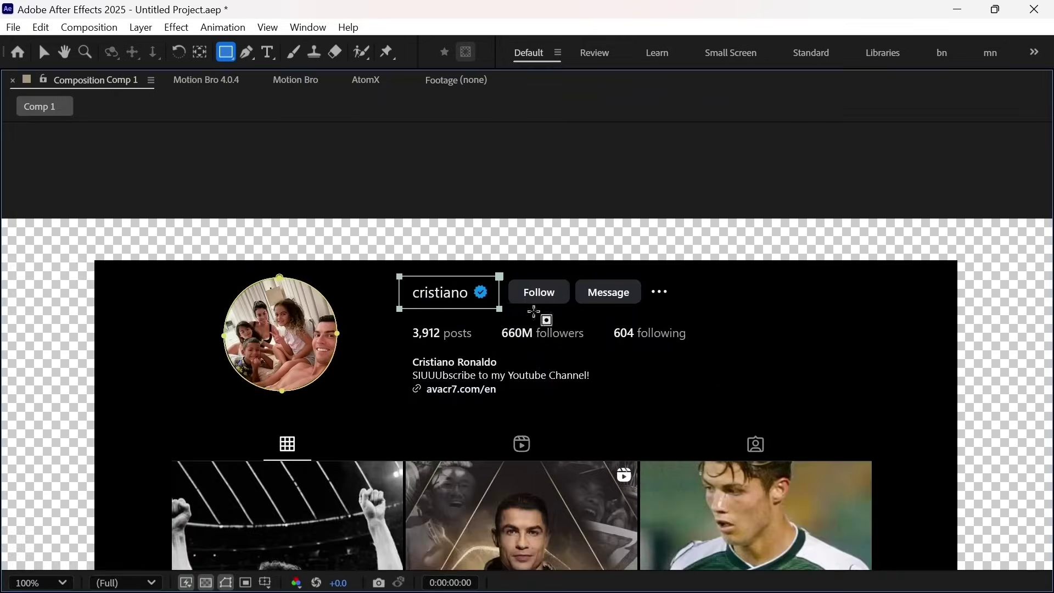
Draw separate rectangular masks around the Follow button and the Message button.
mouse_move(510, 272)
mouse_down()
mouse_move(620, 309)
mouse_move(572, 306)
mouse_up()
key(ctrl+z)
scroll(547, 300, up, 1)
drag(449, 287, 594, 345)
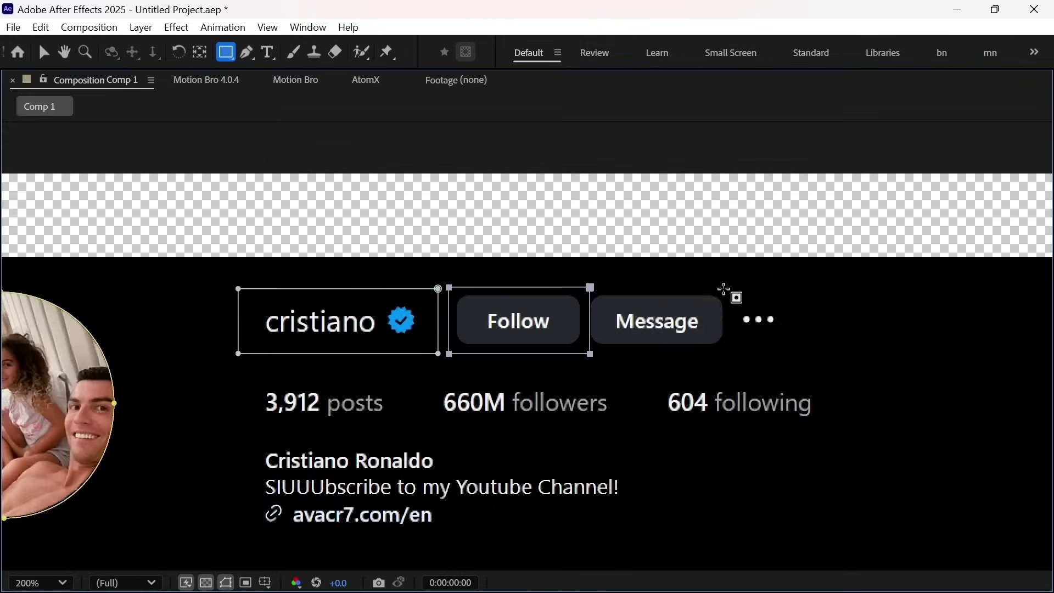
drag(731, 288, 577, 359)
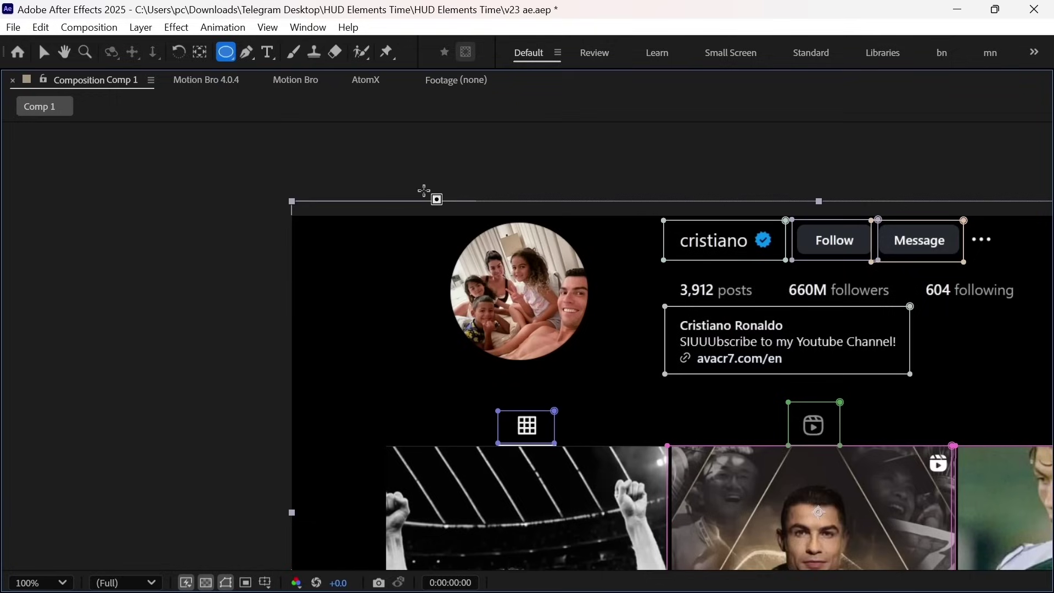
Draw a circular mask around the profile picture and set both it and the profile description's Mask 5 to None.
drag(424, 188, 576, 381)
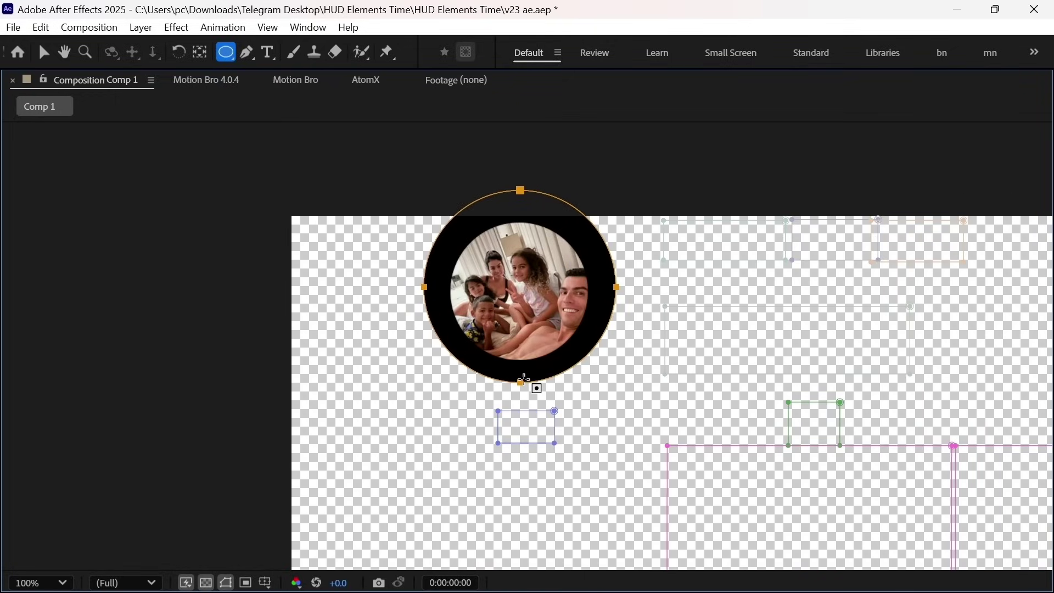
key(grave)
click(247, 571)
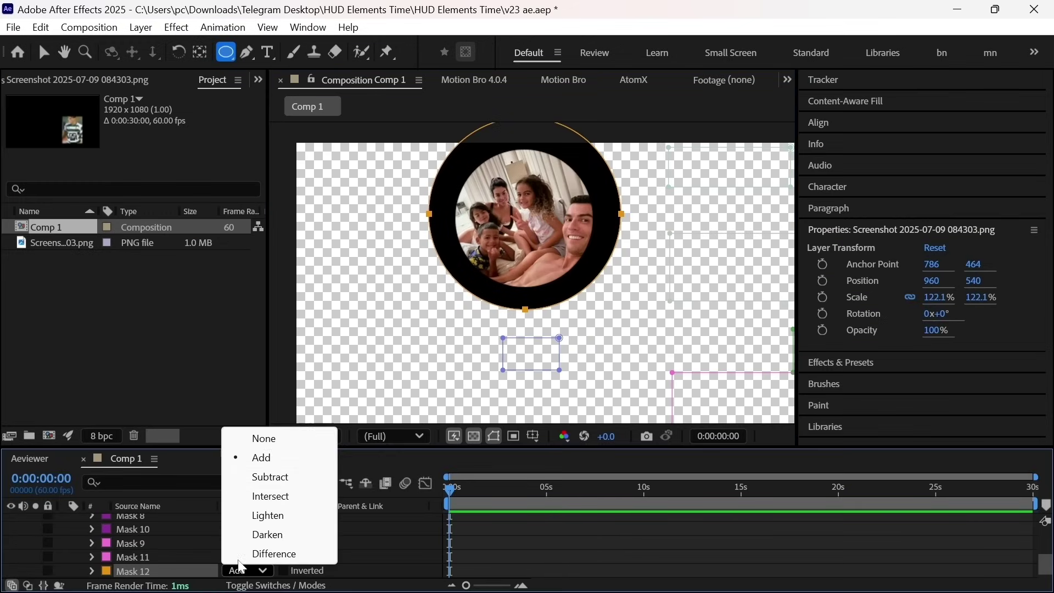
click(269, 439)
scroll(356, 550, up, 5)
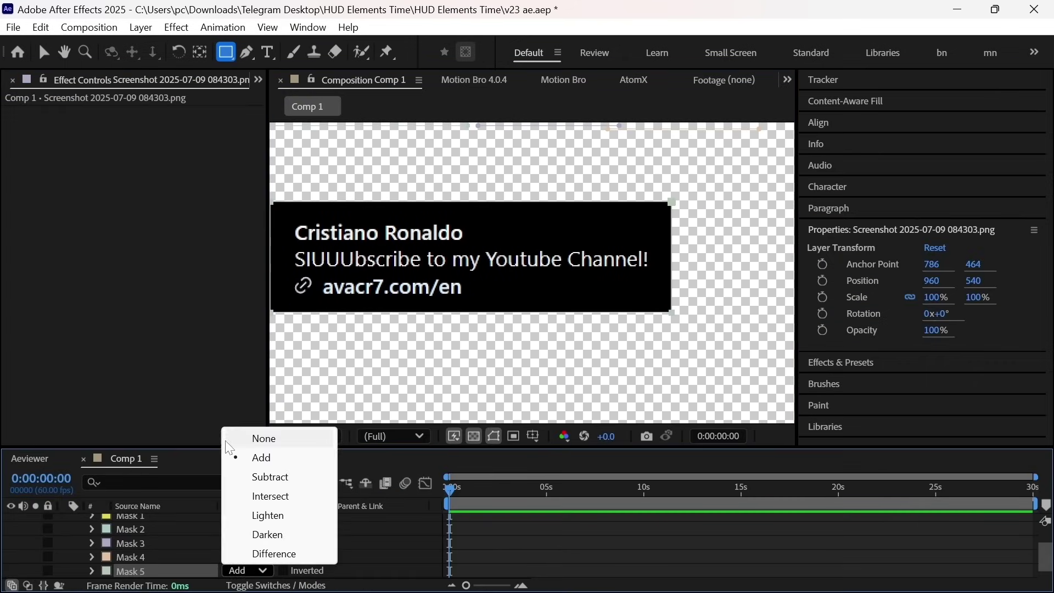
click(261, 436)
drag(529, 358, 666, 351)
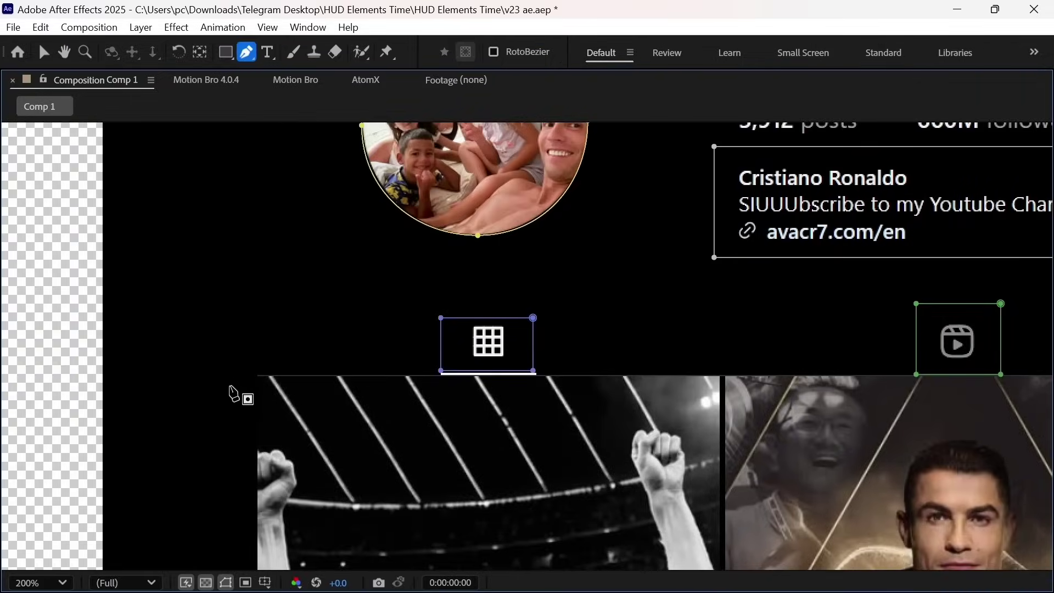
Trace a four-cornered mask around the first post image with the Pen tool and save the project.
scroll(251, 388, up, 1)
drag(236, 407, 607, 421)
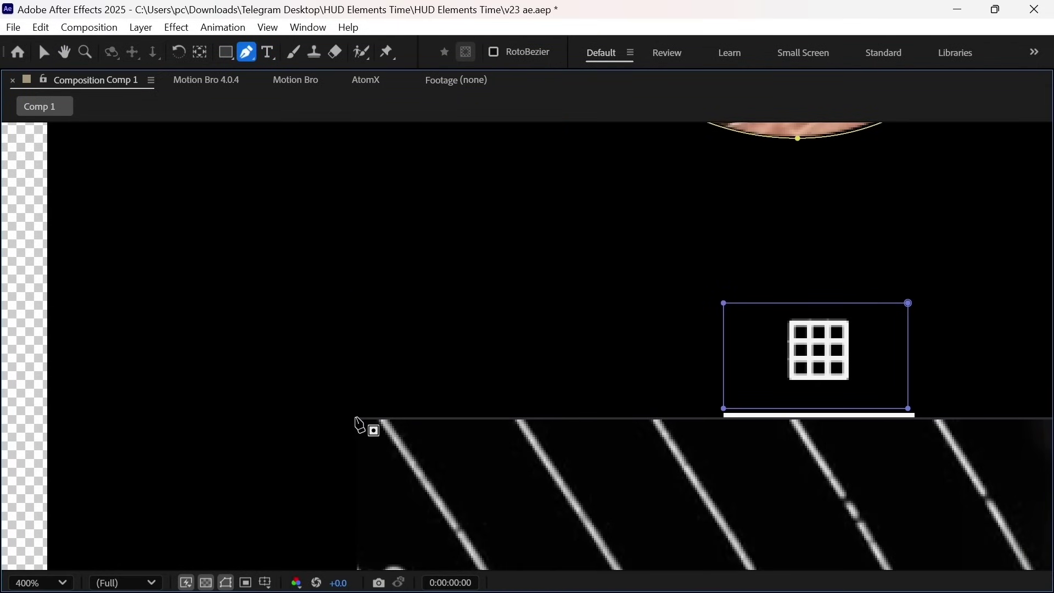
scroll(591, 355, right, 8)
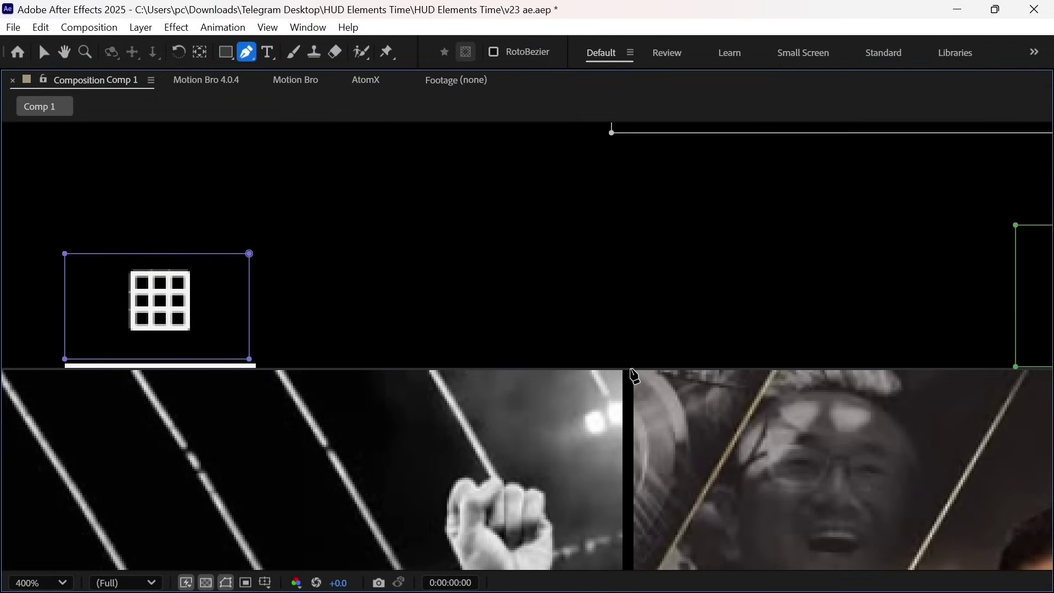
click(630, 369)
drag(562, 549, 525, 165)
click(593, 382)
drag(477, 397, 1049, 427)
click(363, 411)
drag(489, 143, 459, 566)
click(317, 291)
key(grave)
key(ctrl+s)
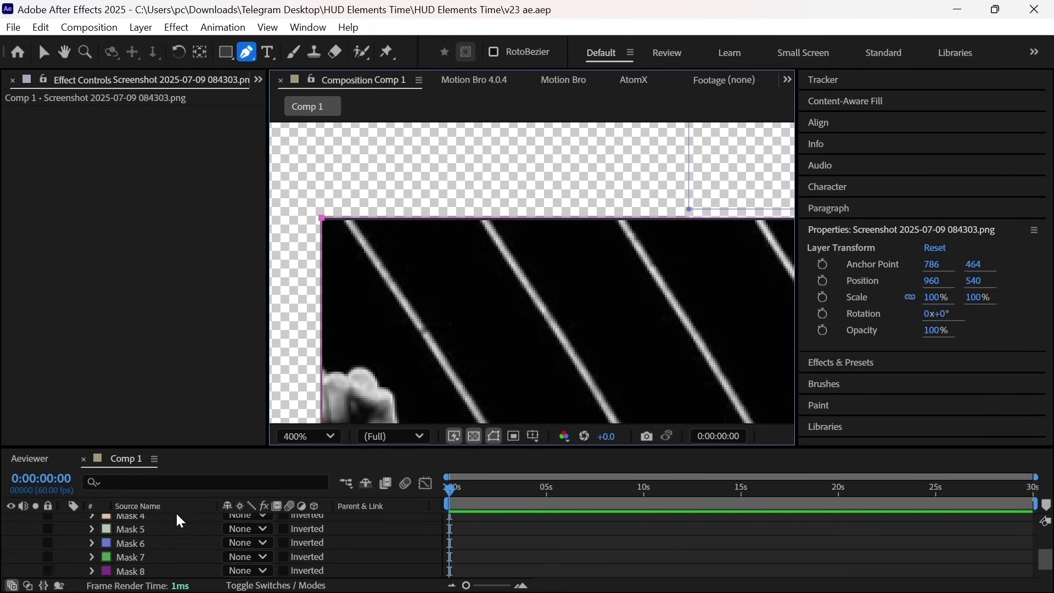
Select the post image's Mask 9 and shift it right until it frames the middle post.
click(146, 574)
click(224, 573)
scroll(164, 563, down, 1)
click(153, 560)
scroll(600, 348, down, 2)
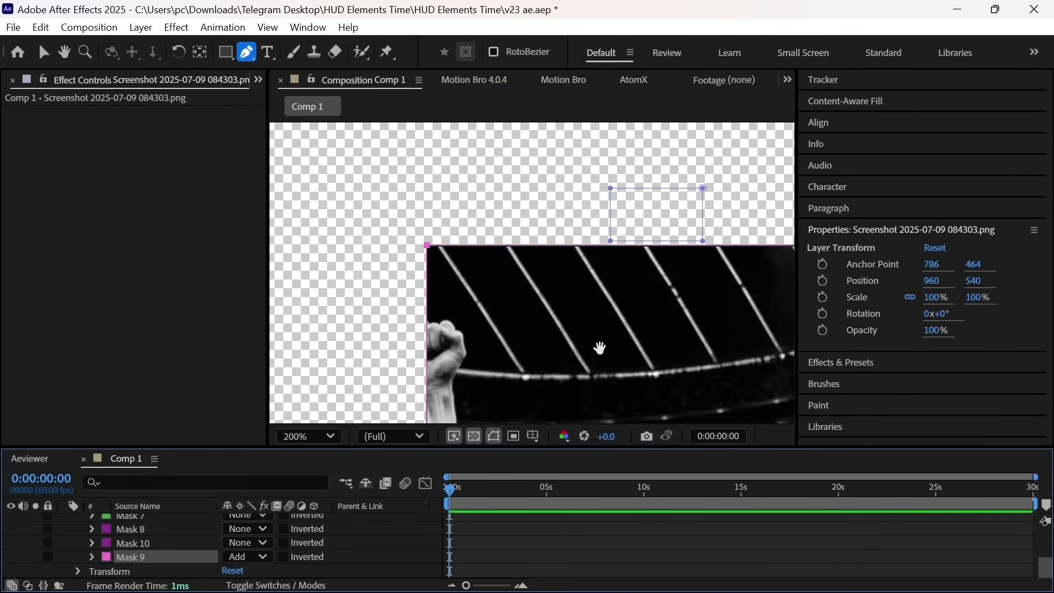
drag(632, 369, 448, 337)
key(shift+Right)
key(shift+Right)
key(shift+Right)
key(shift+Right)
key(shift+Right)
key(shift+Right)
key(shift+Right)
key(shift+Right)
key(shift+Right)
key(shift+Right)
key(shift+Right)
key(shift+Right)
key(shift+Right)
key(shift+Right)
key(shift+Right)
key(shift+Right)
key(shift+Right)
key(shift+Right)
key(shift+Right)
key(shift+Right)
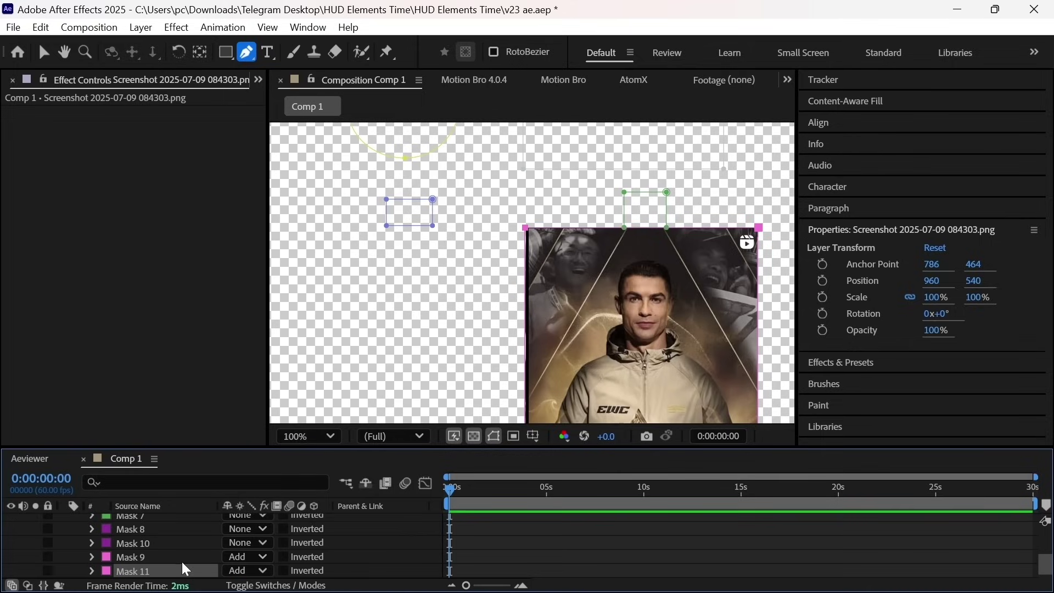
Shift the duplicate Mask 11 right until it frames the third post image.
key(shift+Right)
key(shift+Right)
key(shift+Right)
key(shift+Right)
key(shift+Right)
key(shift+Right)
key(shift+Right)
key(shift+Right)
key(shift+Right)
key(shift+Right)
key(shift+Right)
key(shift+Right)
key(shift+Right)
key(shift+Right)
key(shift+Right)
key(shift+Right)
key(shift+Right)
key(shift+Right)
key(shift+Right)
key(shift+Right)
Set the modes of the post masks, Mask 9 and Mask 11, to None.
click(248, 557)
click(266, 443)
click(247, 557)
click(263, 424)
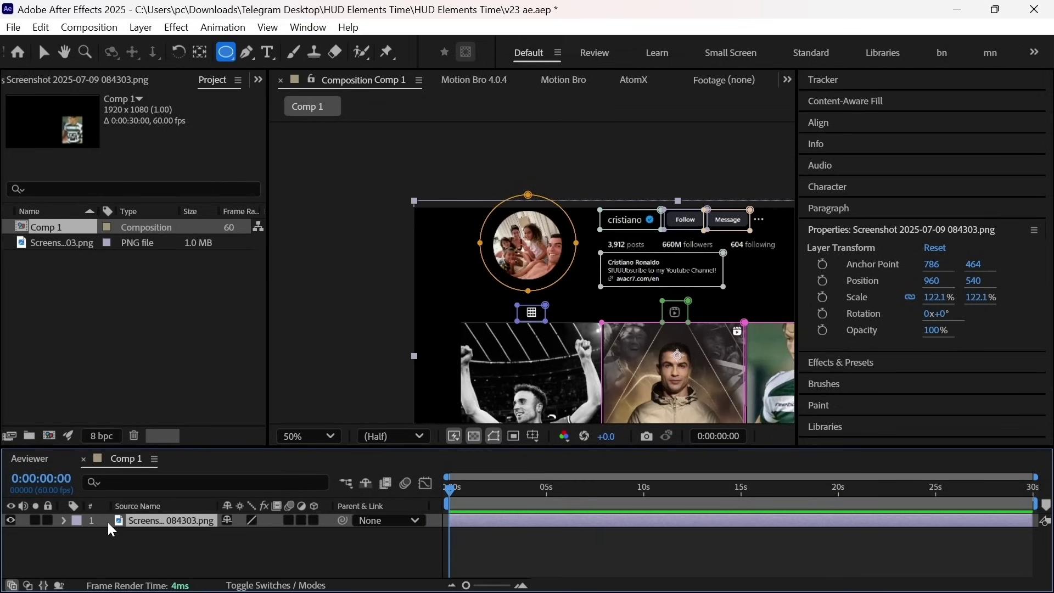
Duplicate the masked screenshot layer several times.
key(ctrl+d)
key(ctrl+d)
key(ctrl+d)
key(ctrl+d)
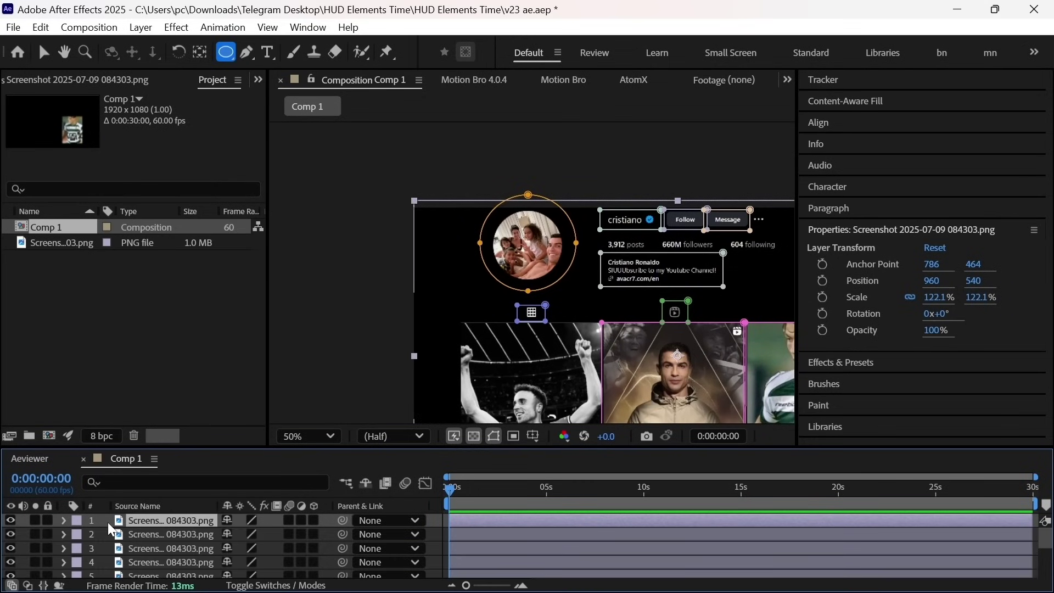
Set one mask per layer copy to Add: Mask 2 on layer 1, Mask 3 on layer 2 and Mask 4 on layer 3.
click(248, 169)
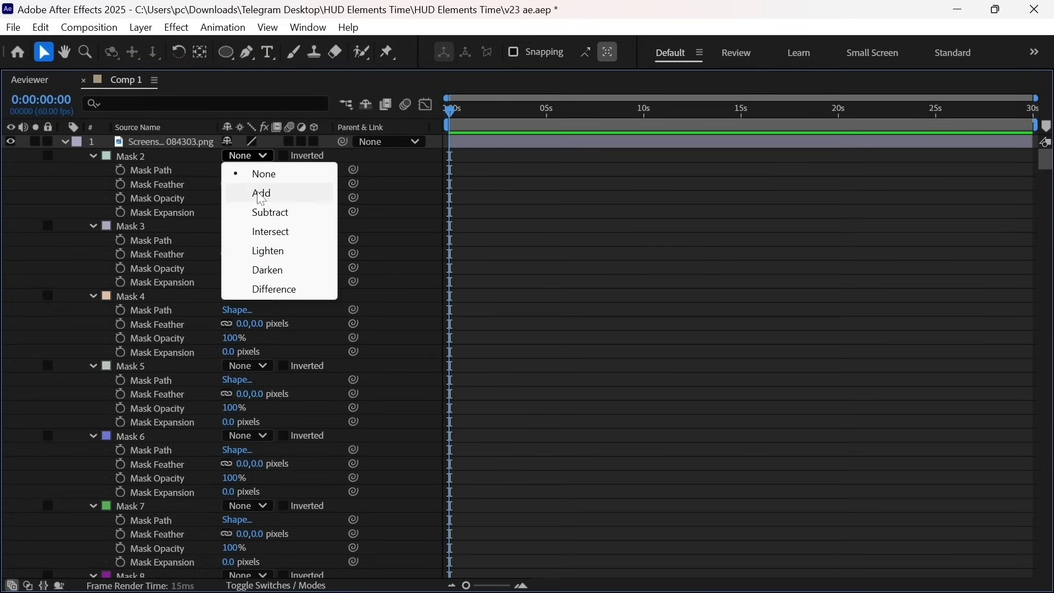
click(247, 192)
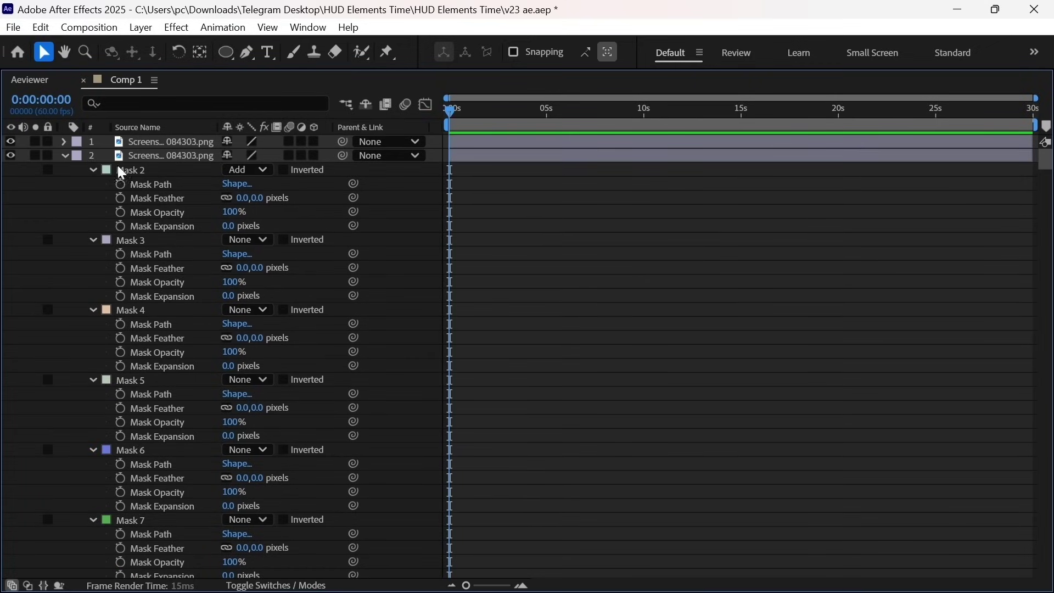
scroll(186, 220, down, 10)
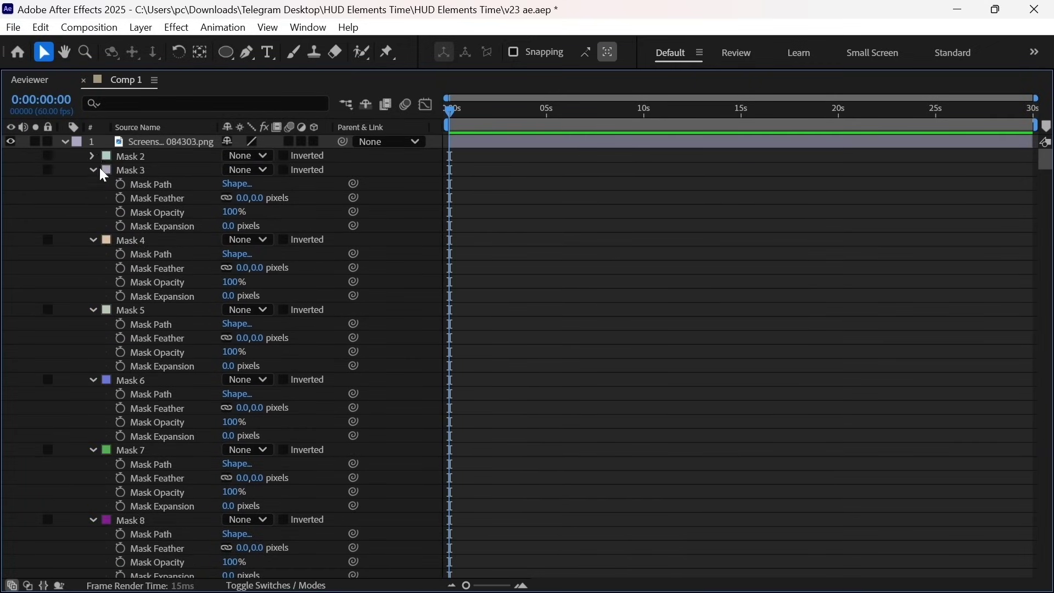
scroll(180, 345, up, 10)
click(247, 169)
click(248, 192)
click(65, 142)
click(247, 240)
click(247, 263)
click(65, 155)
click(248, 324)
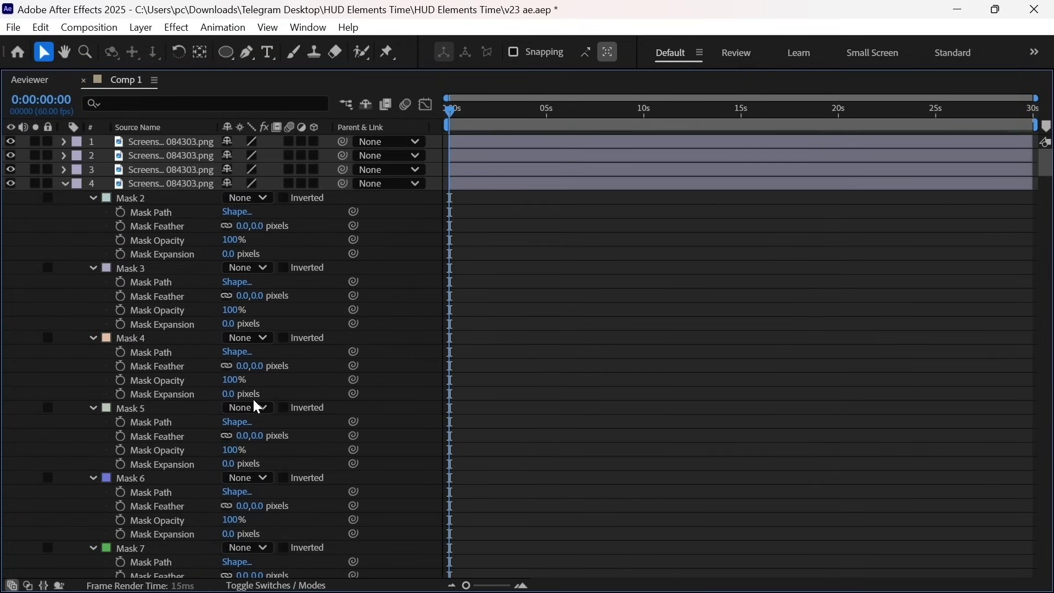
scroll(164, 329, down, 5)
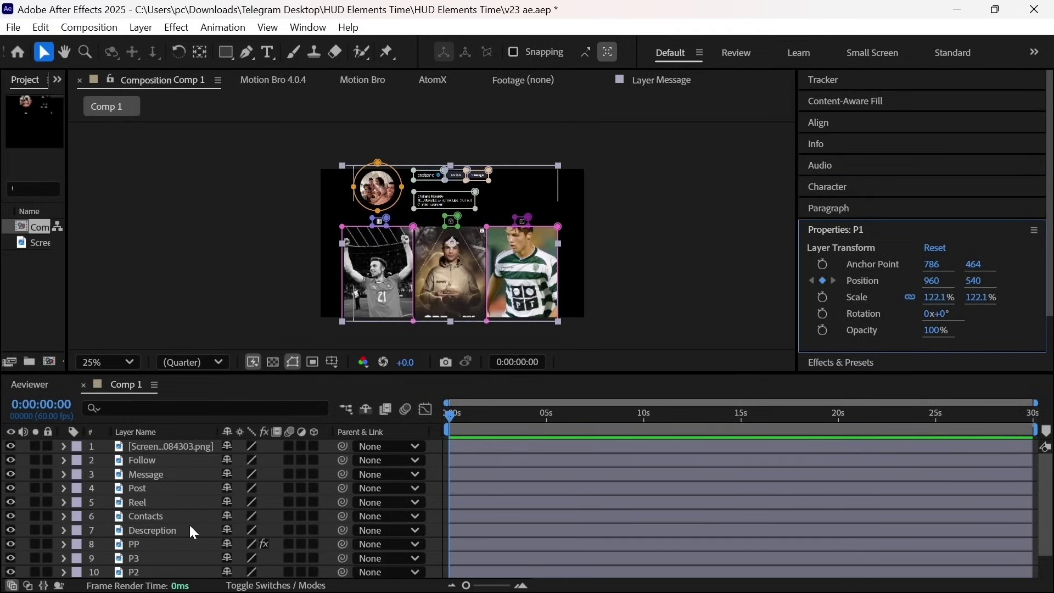
Keyframe layer P1's position to rise from 960, 1283 at the start to 960, 540 at frame 40.
key(p)
key(space)
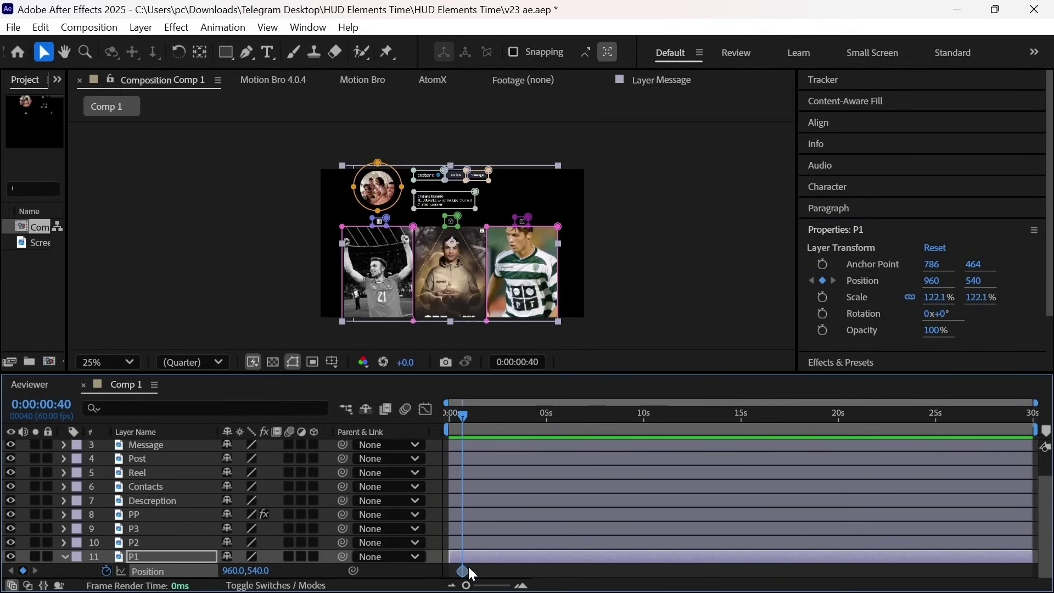
key(=)
key(=)
key(=)
key(Home)
drag(262, 571, 449, 556)
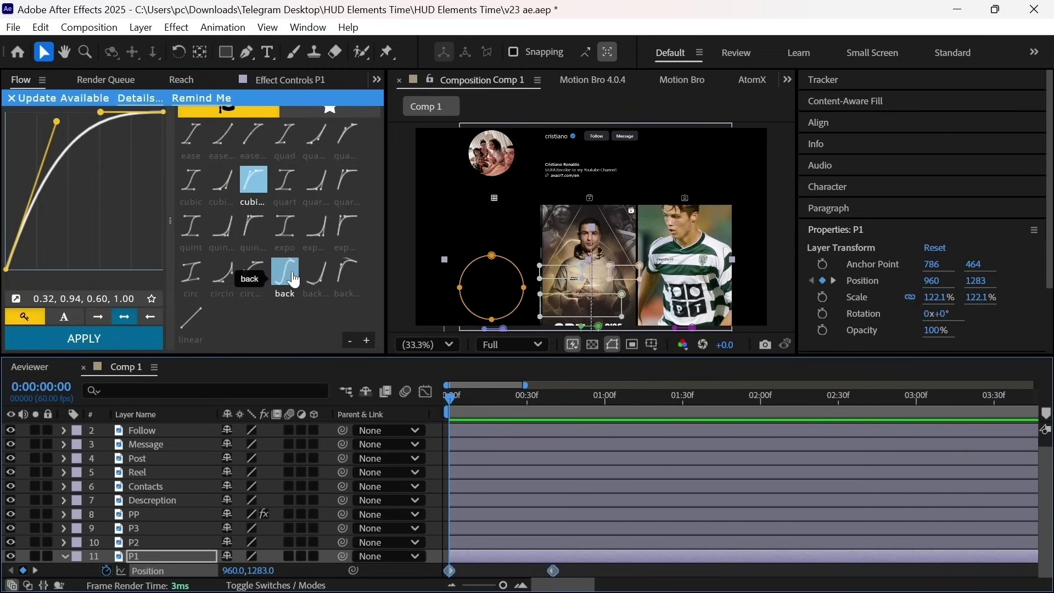
Apply Flow's back easing preset to P1's position keyframes, separating the position dimensions.
click(294, 280)
click(83, 339)
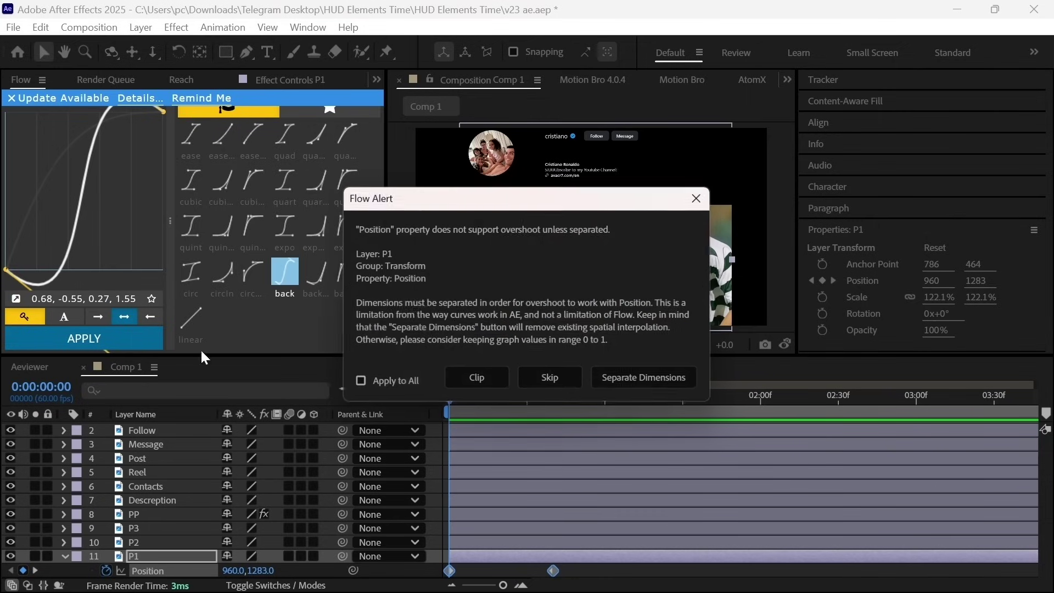
click(625, 380)
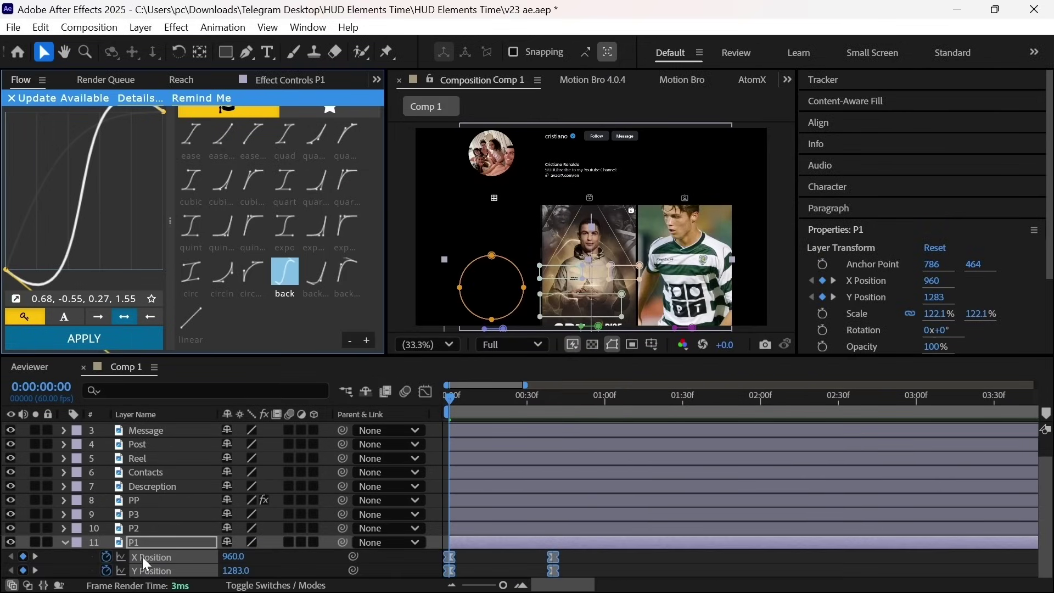
Paste P1's position keyframes onto P2 starting at frame 40 and onto P3 starting at P2's last keyframe, and preview.
click(527, 530)
click(549, 409)
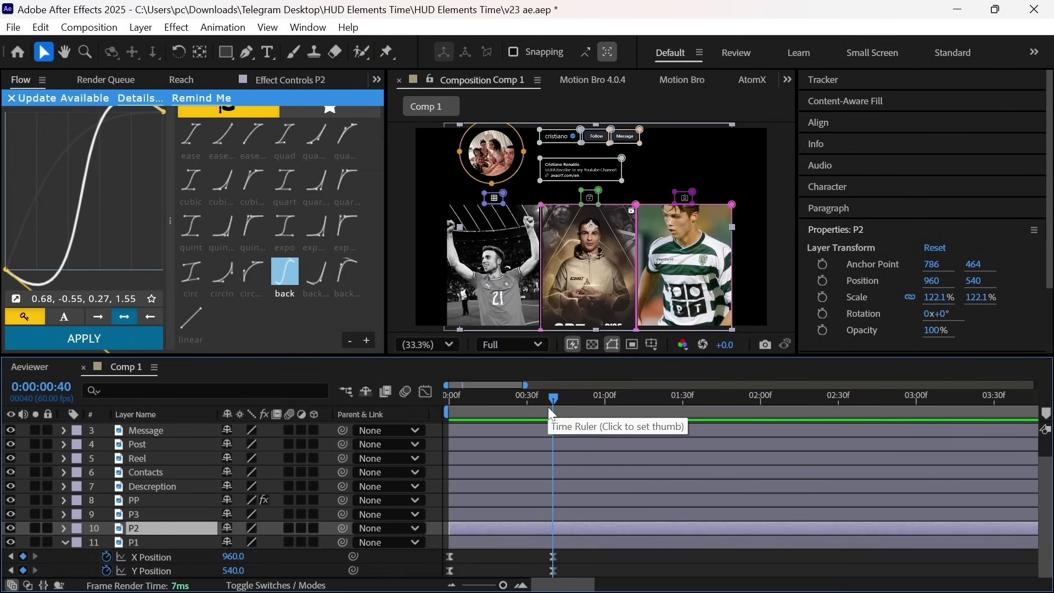
key(ctrl+v)
key(u)
key(k)
click(636, 515)
key(ctrl+v)
key(space)
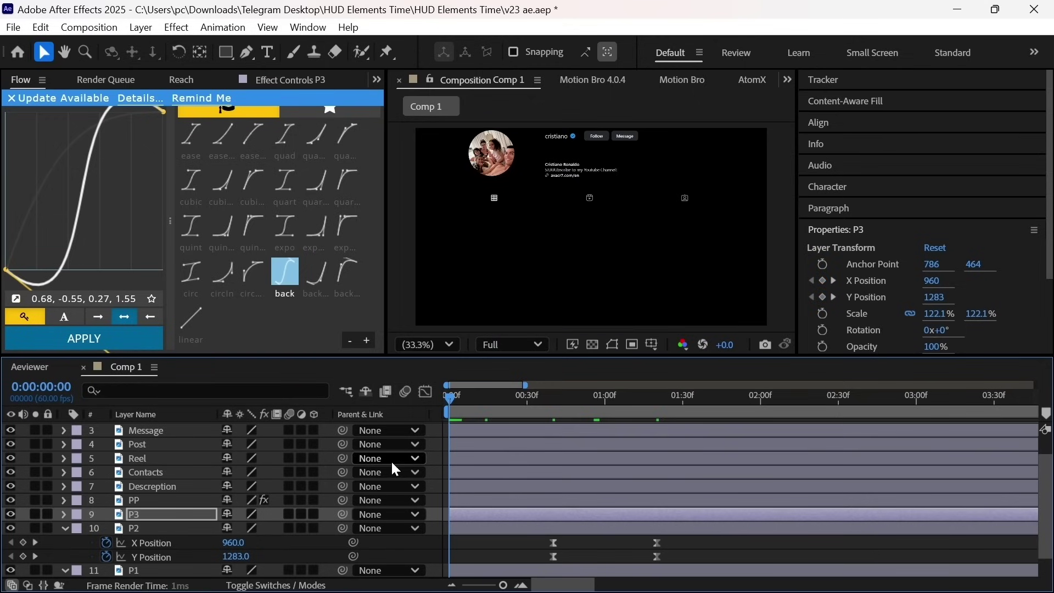
key(space)
Stagger the post animations by moving P2's keyframes to start at about frame 20 and P3's at frame 40, and preview.
key(u)
scroll(165, 517, down, 2)
shift+click(615, 543)
drag(615, 501, 494, 511)
key(ctrl+z)
click(590, 517)
drag(620, 459, 517, 501)
click(552, 407)
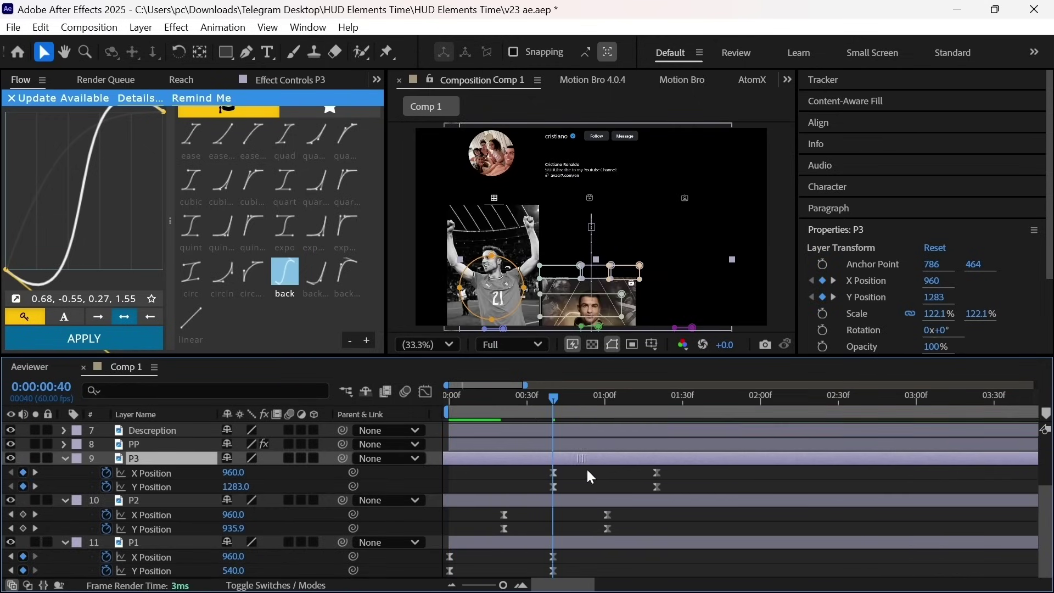
key(space)
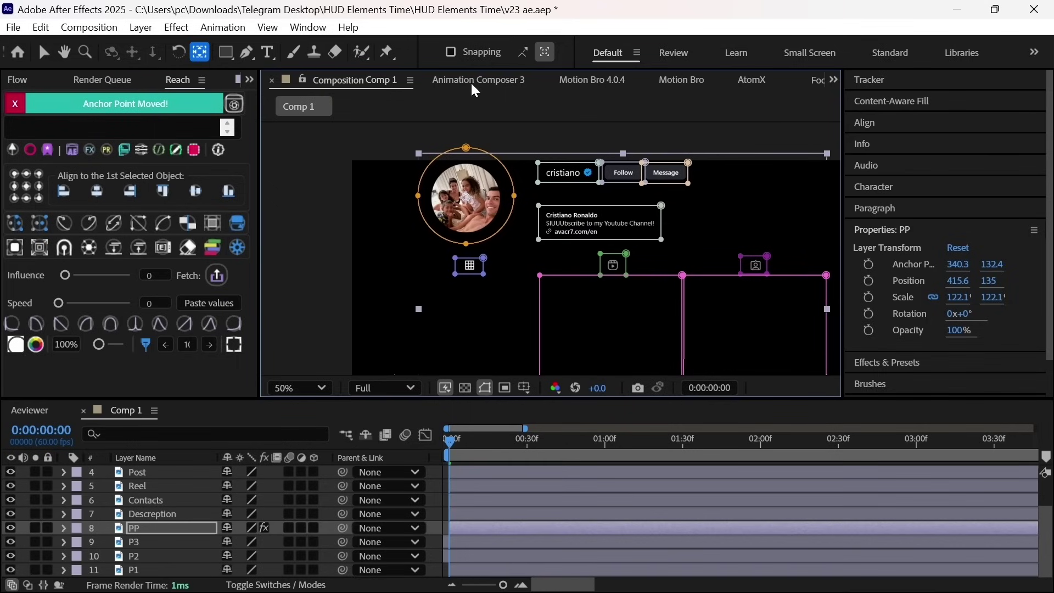
Apply an Animation Composer 3 preset to the profile picture layer PP and preview the animation.
click(472, 85)
click(806, 270)
click(659, 379)
key(v)
key(space)
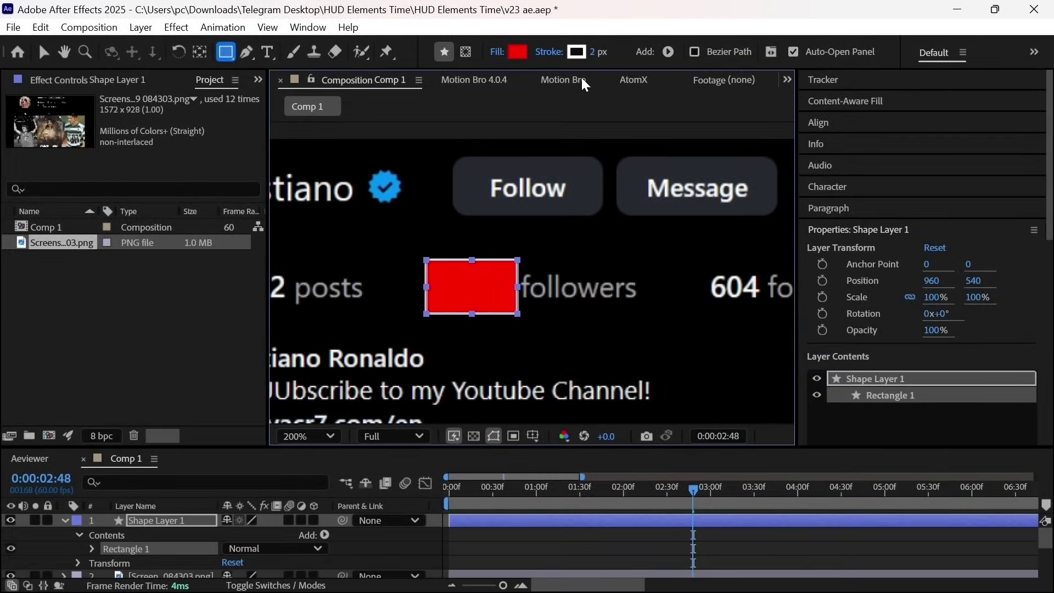
Remove the stroke from the rectangle covering the follower number and set its fill colour to black, 000000.
alt+click(584, 54)
click(518, 54)
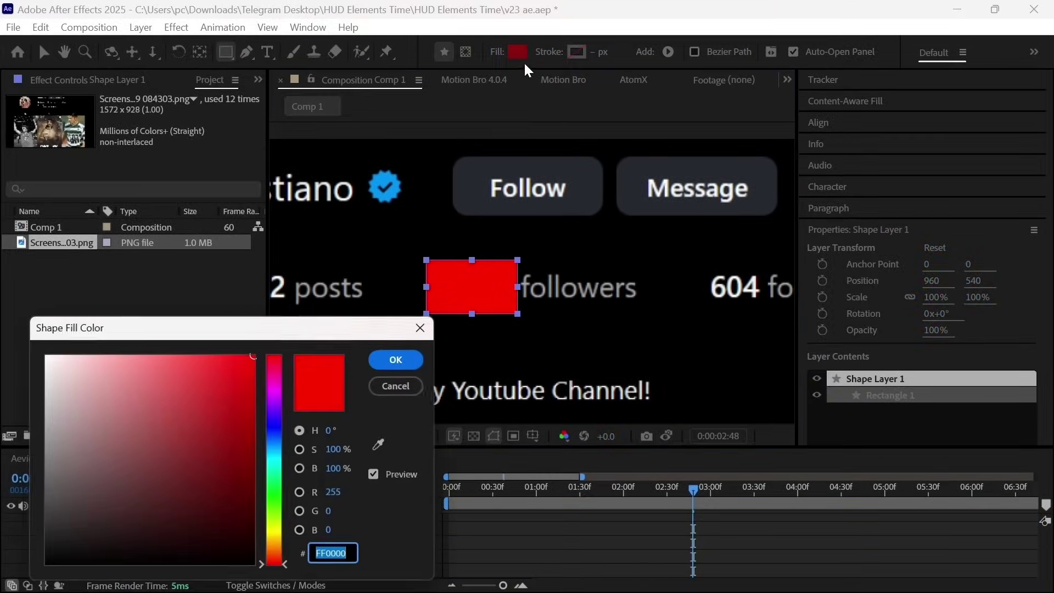
click(397, 360)
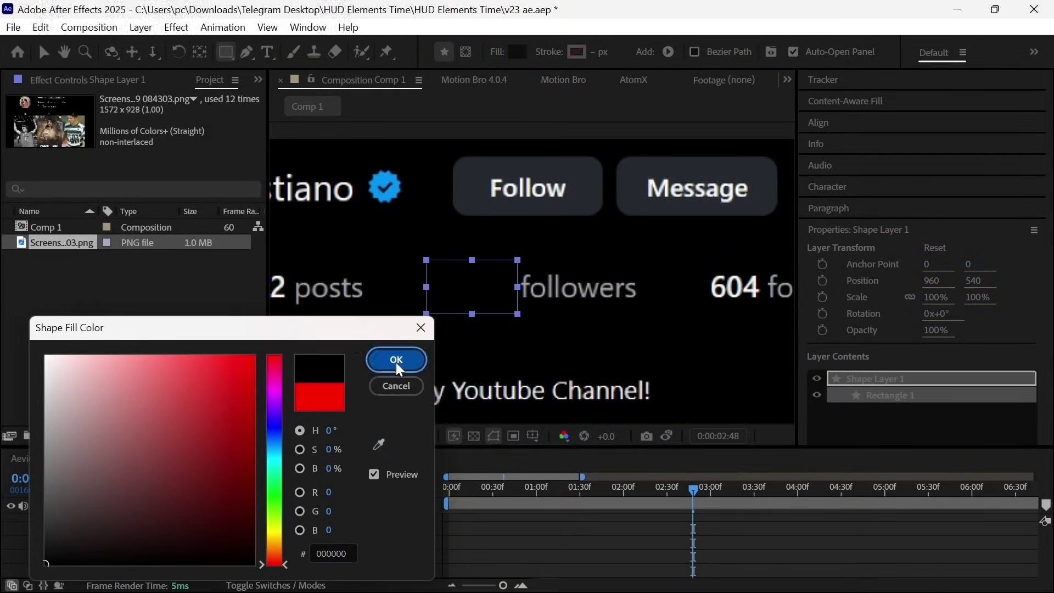
Add a text layer reading 660M at the covered follower number.
key(ctrl+t)
click(428, 285)
text(66)
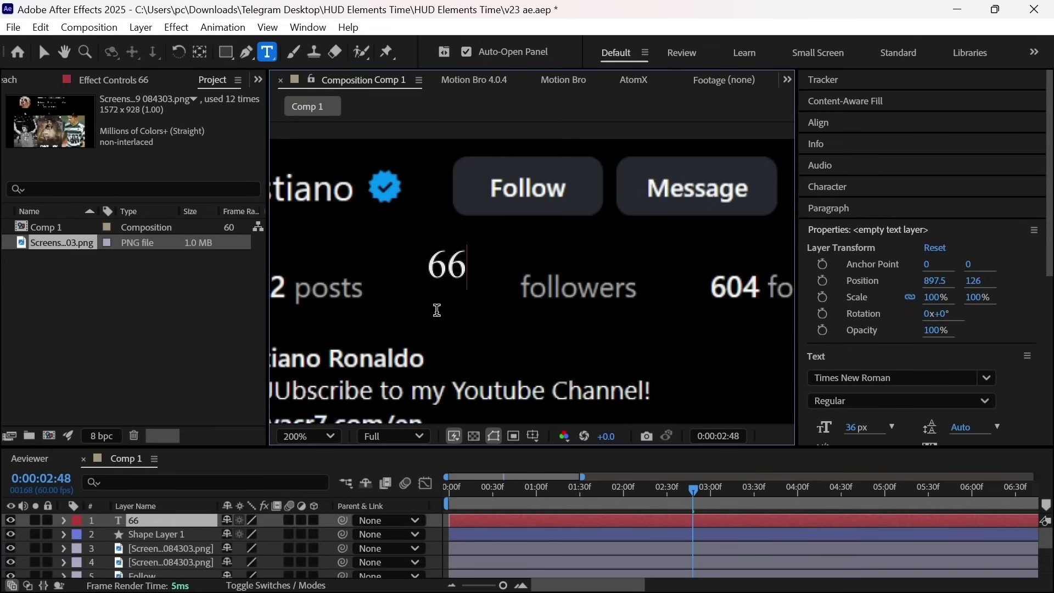
text(0M)
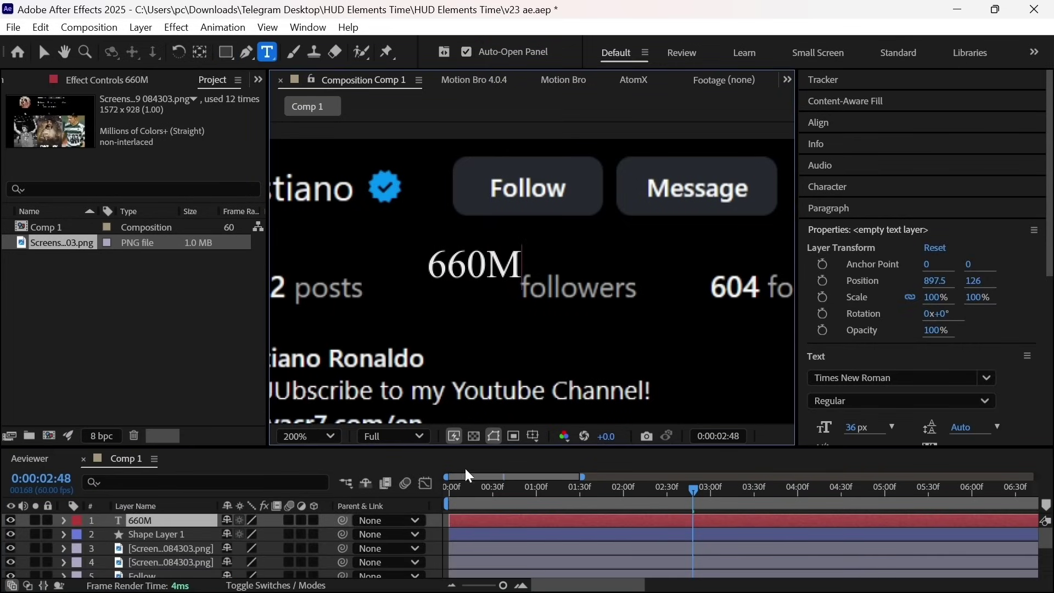
Set the 660M text to Roboto Regular, scaled to 72% and placed over the black rectangle beside followers.
click(897, 377)
text(robo)
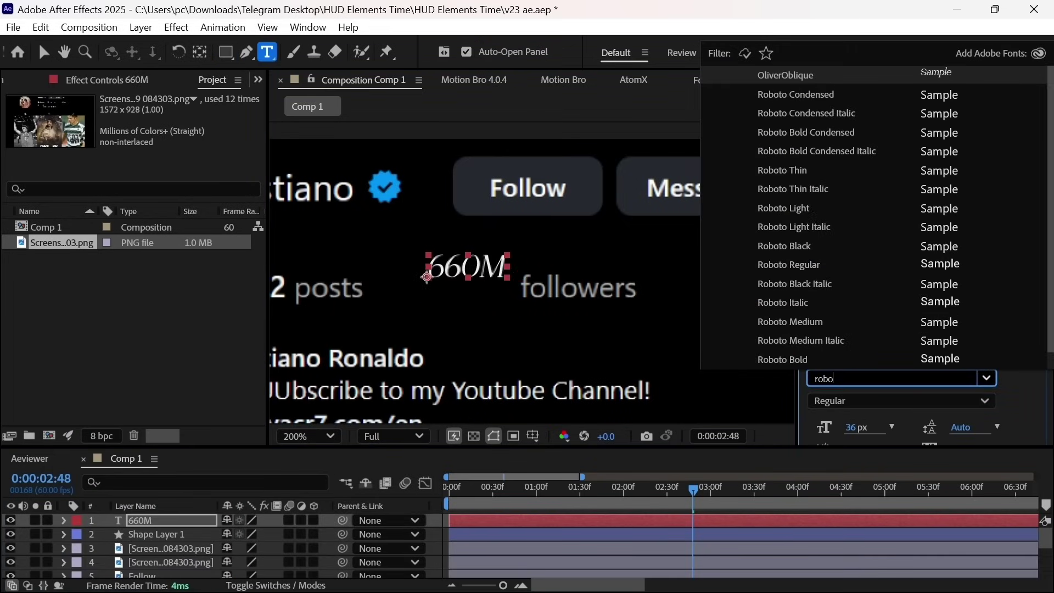
click(814, 345)
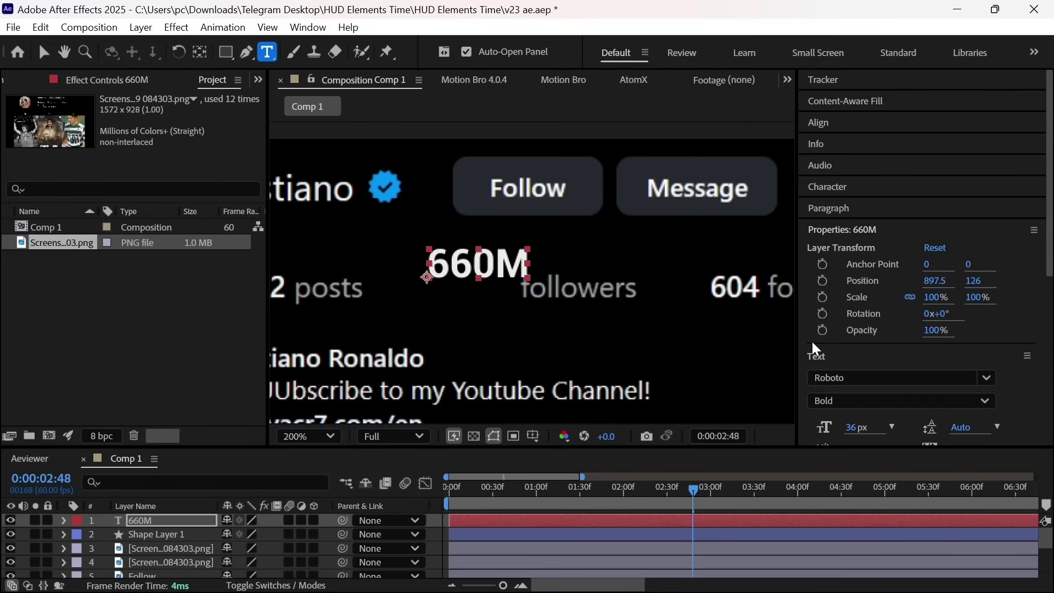
click(986, 401)
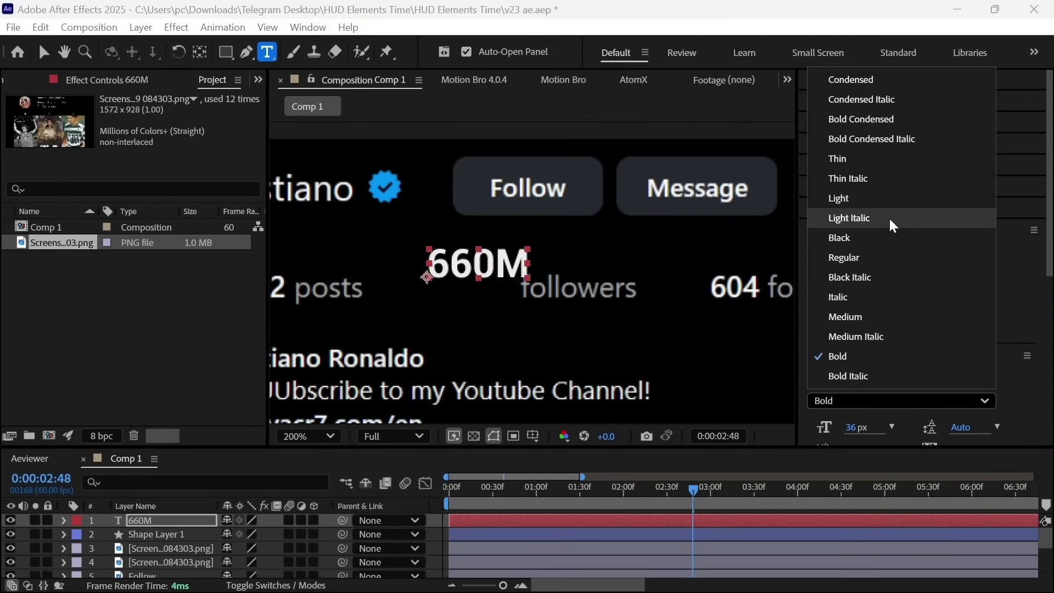
click(900, 255)
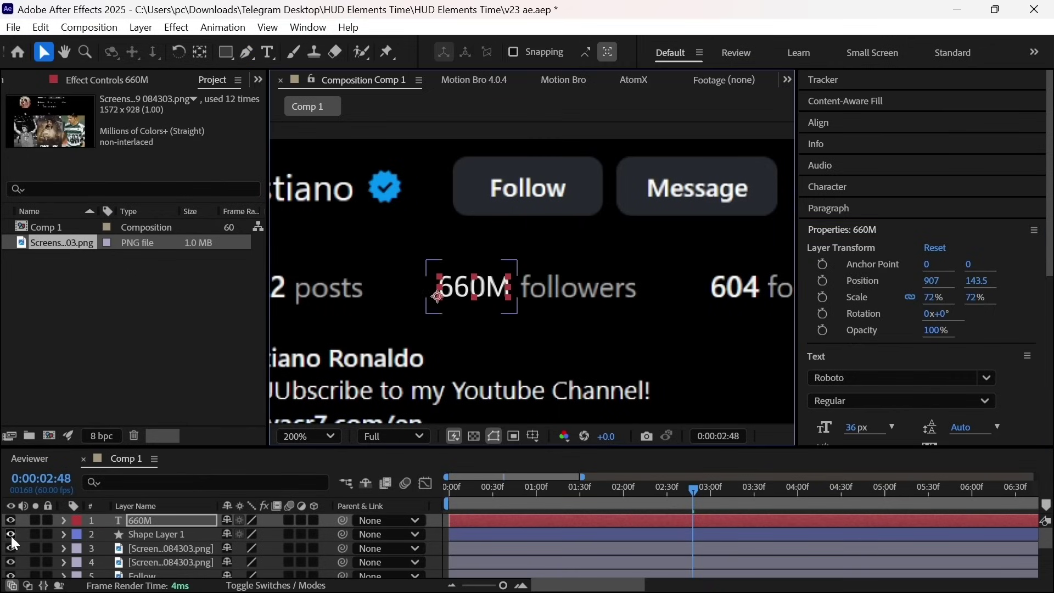
Toggle the visibility of the 660M text and the black rectangle to compare them with the original follower number.
click(11, 535)
click(11, 535)
scroll(422, 270, up, 1)
drag(624, 310, 730, 311)
click(10, 520)
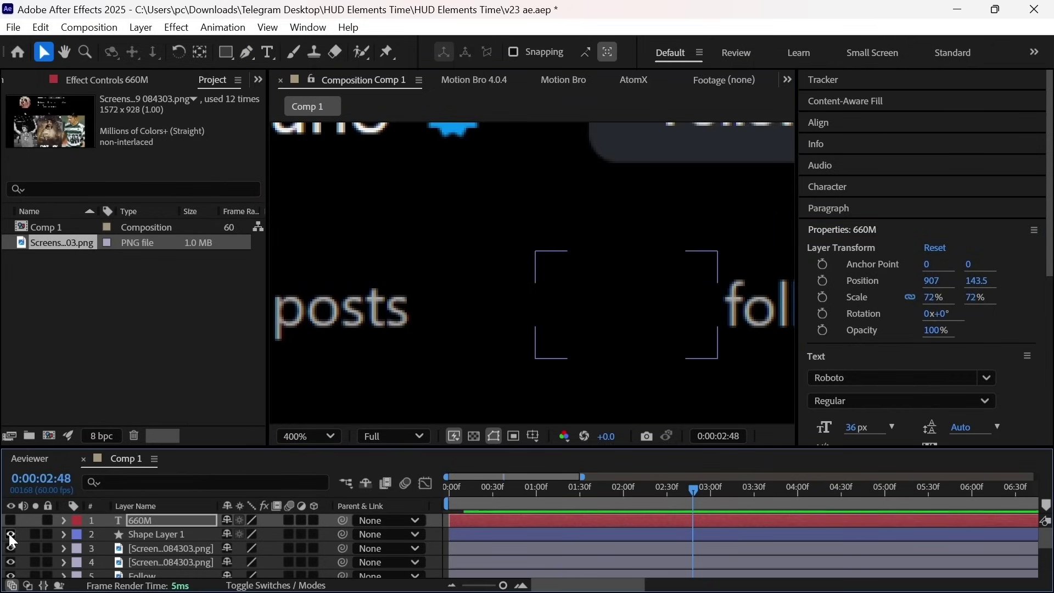
click(10, 535)
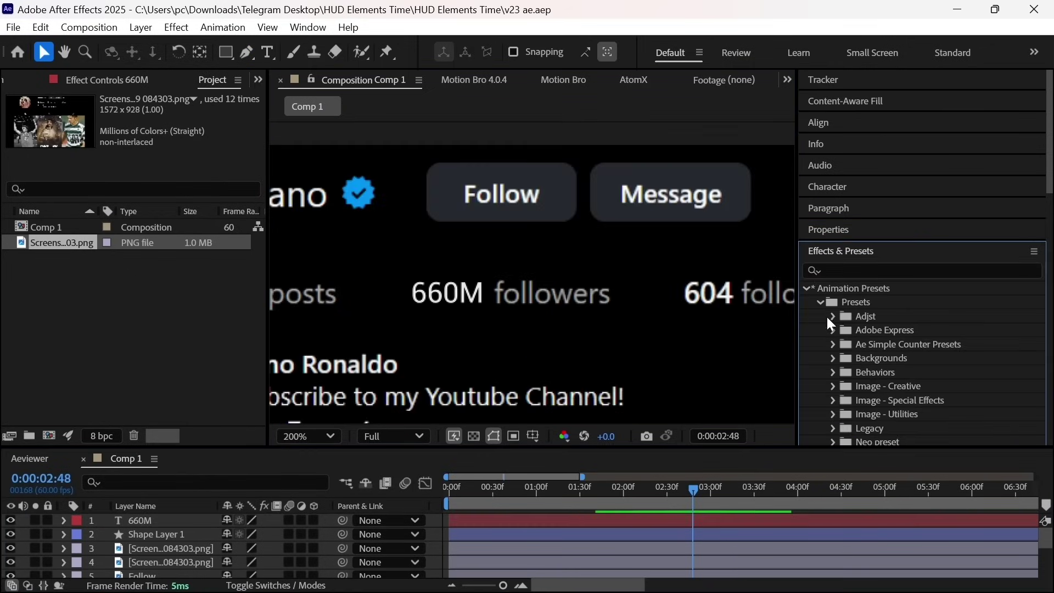
Browse the Ae Simple Counter Presets and try to apply Basic Commas to the 660M text layer.
click(832, 308)
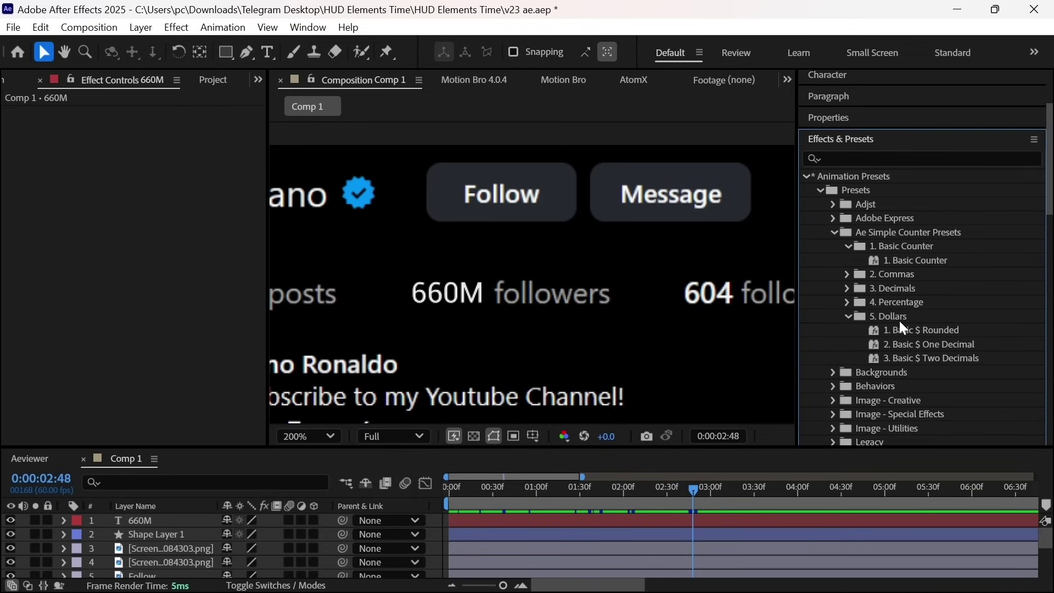
click(847, 278)
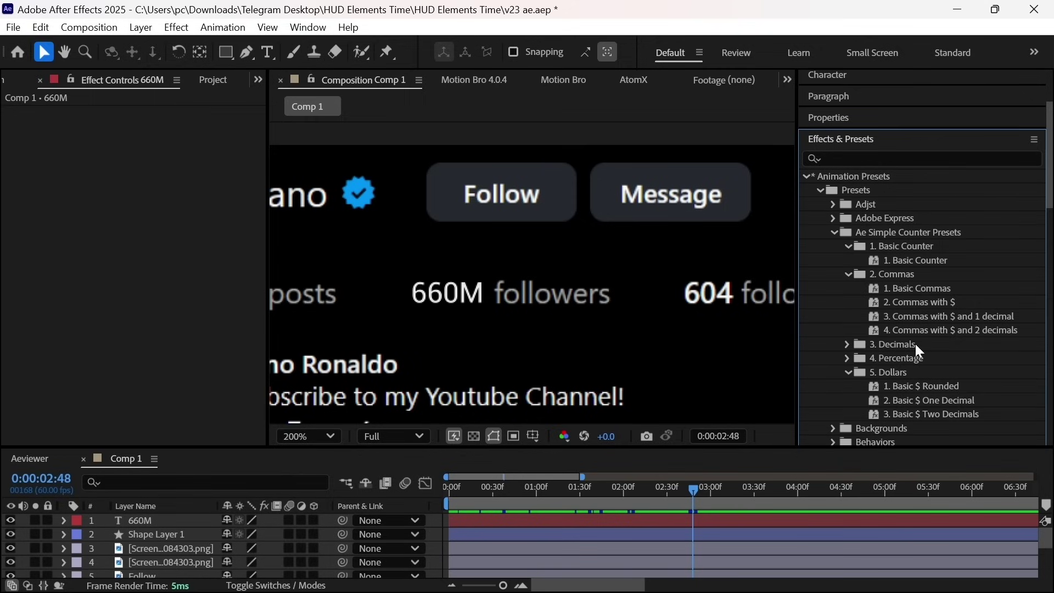
click(848, 359)
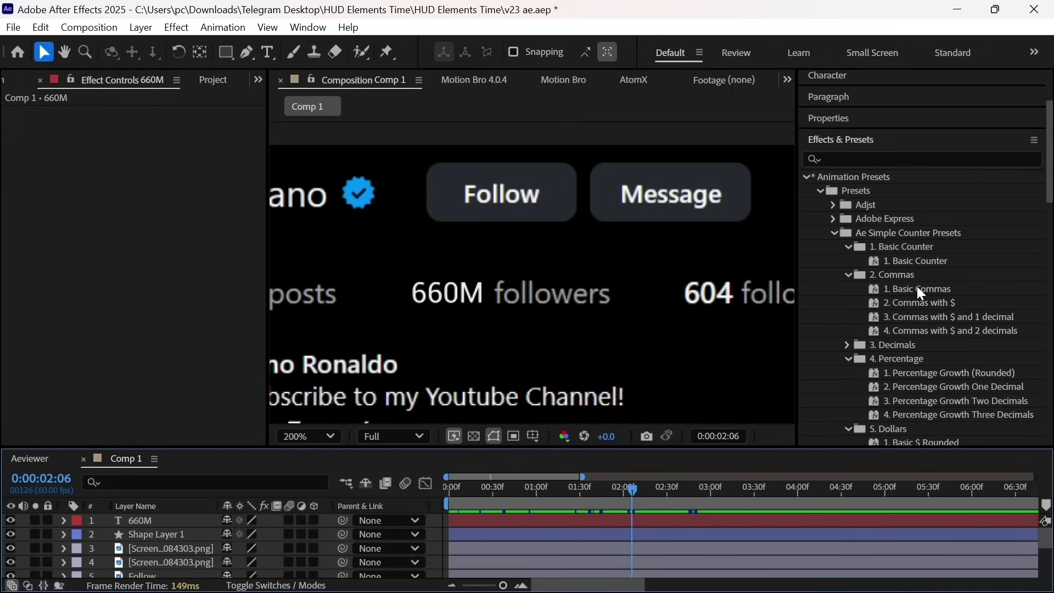
drag(917, 289, 615, 519)
click(646, 492)
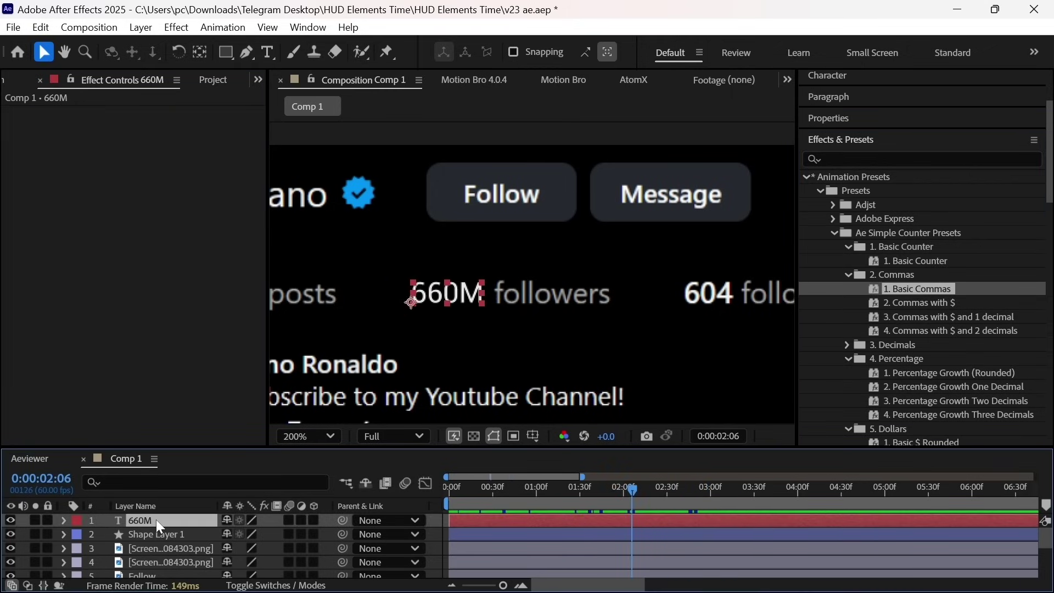
Duplicate the 660M text layer and change the copy's text to M.
key(ctrl+d)
double_click(166, 520)
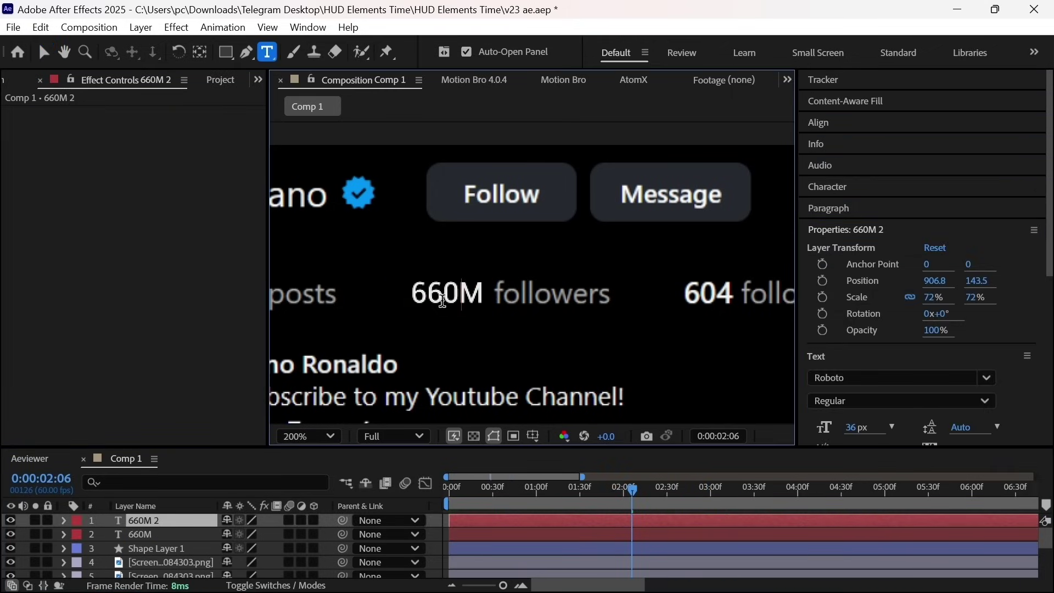
text(M)
Move the M text layer to the right so it sits exactly over the M of 660M.
click(156, 533)
click(167, 522)
key(shift+Right)
key(shift+Right)
key(shift+Right)
key(shift+Right)
key(shift+Right)
key(shift+Right)
key(shift+Right)
key(shift+Right)
key(shift+Right)
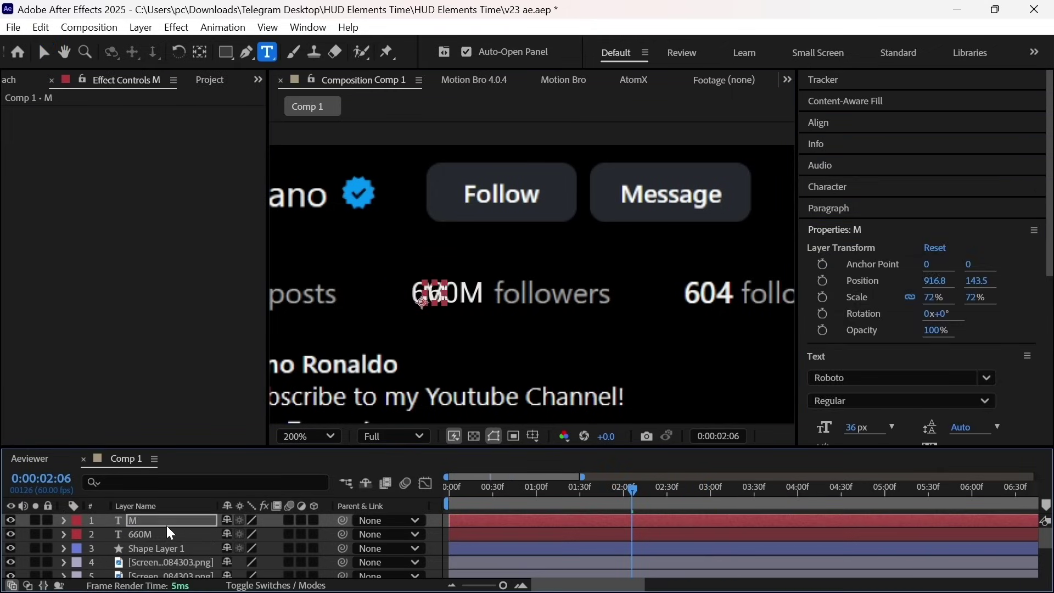
scroll(289, 423, up, 1)
double_click(141, 520)
Remove the M from the original 660M text, centre the text and apply a slider-driven counter preset to that layer.
double_click(165, 534)
key(Right)
key(BackSpace)
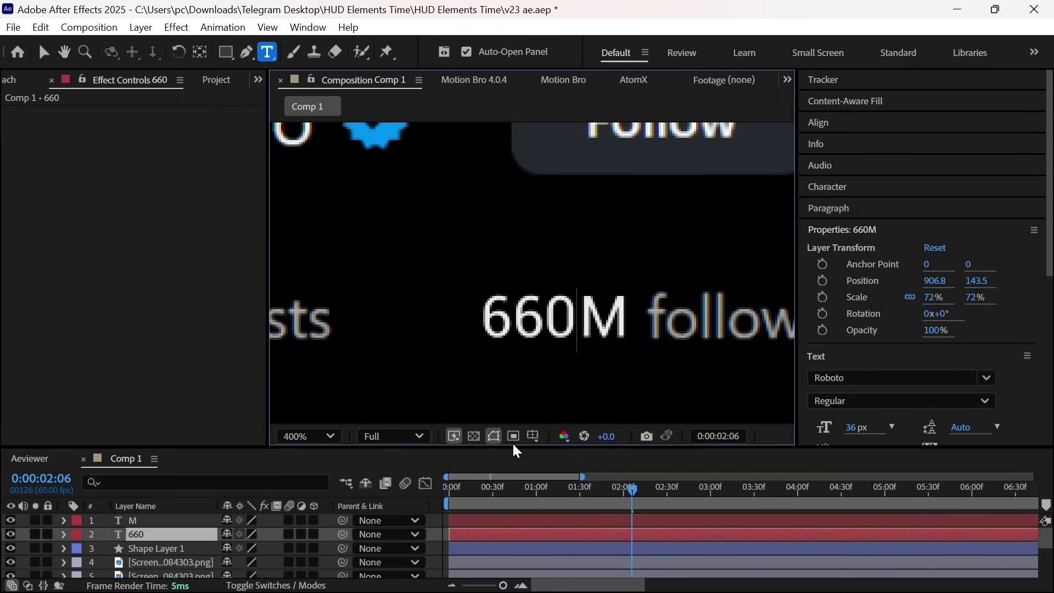
key(F2)
scroll(568, 346, down, 1)
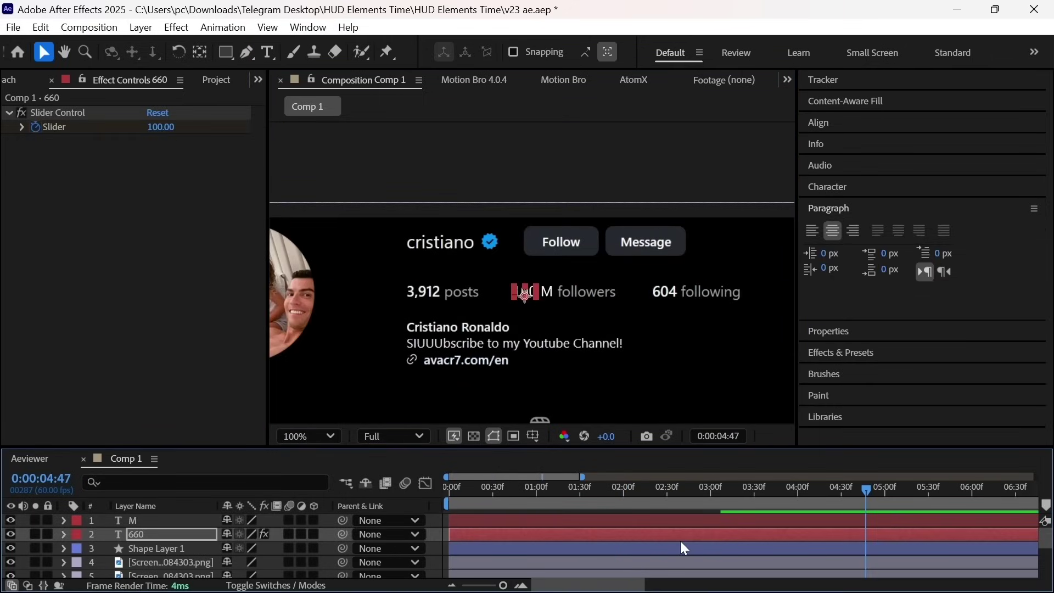
Show the 660 layer's keyframes and set the last Slider keyframe to the final follower number in millions.
key(u)
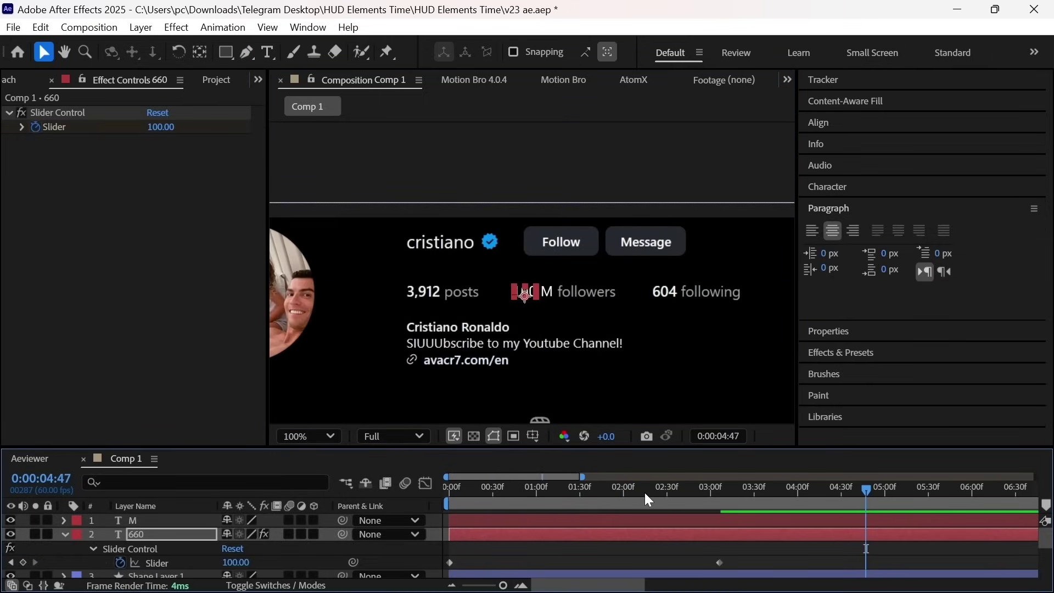
drag(645, 493, 421, 517)
double_click(719, 563)
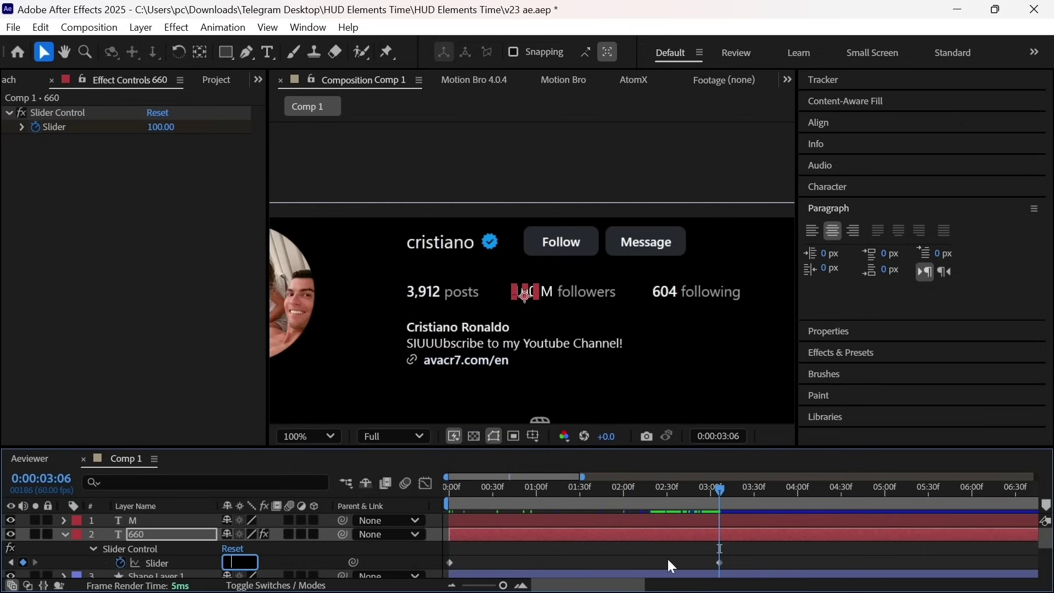
text(6)
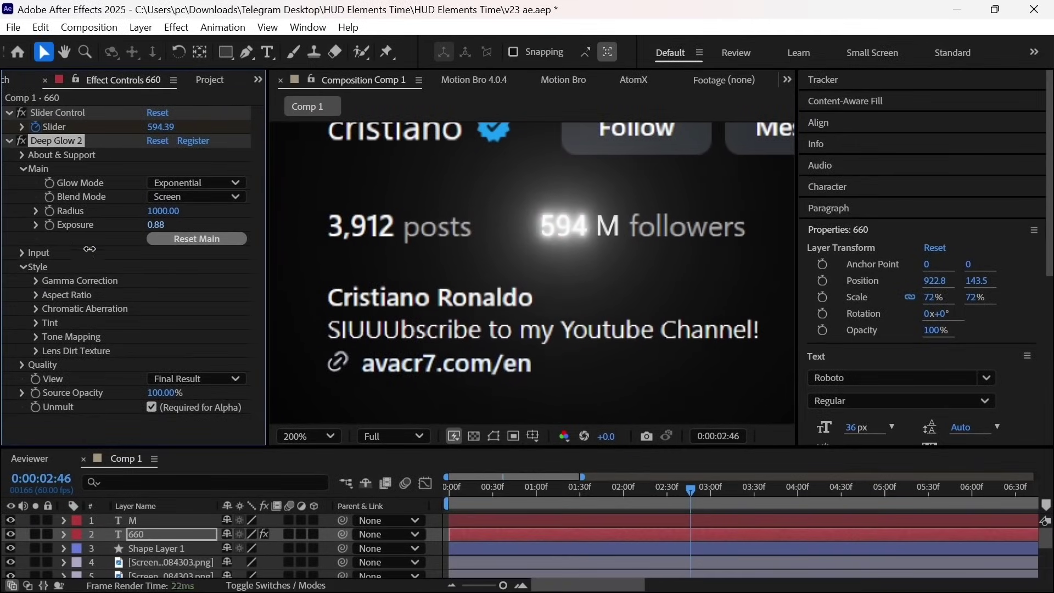
Apply Deep Glow 2 to the 660 layer with radius 173 and exposure 0.03, and copy the effect onto the M layer.
drag(89, 249, 53, 249)
drag(160, 211, 247, 266)
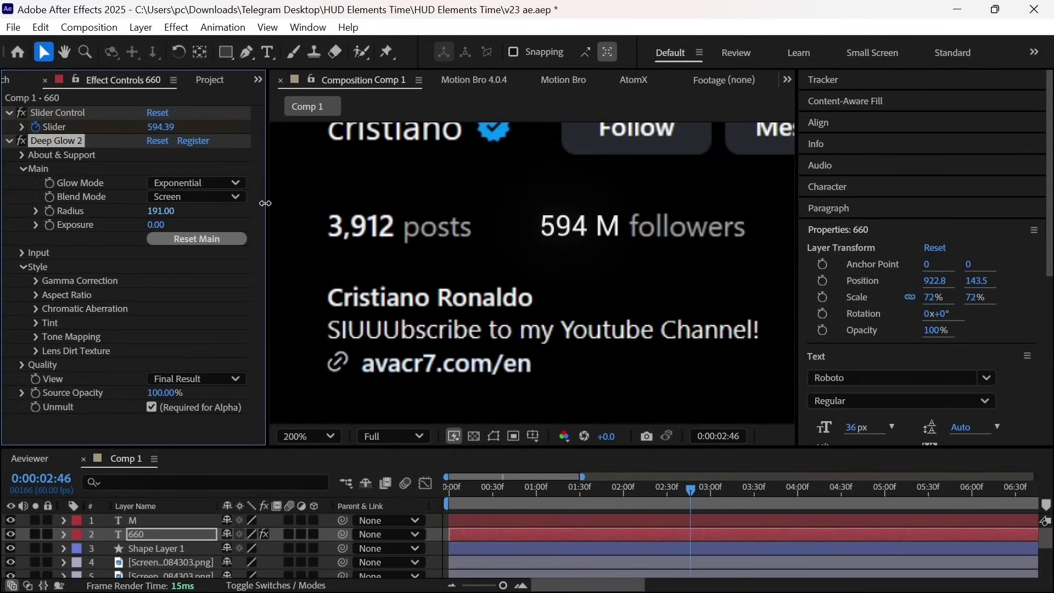
drag(265, 204, 256, 205)
drag(156, 225, 173, 226)
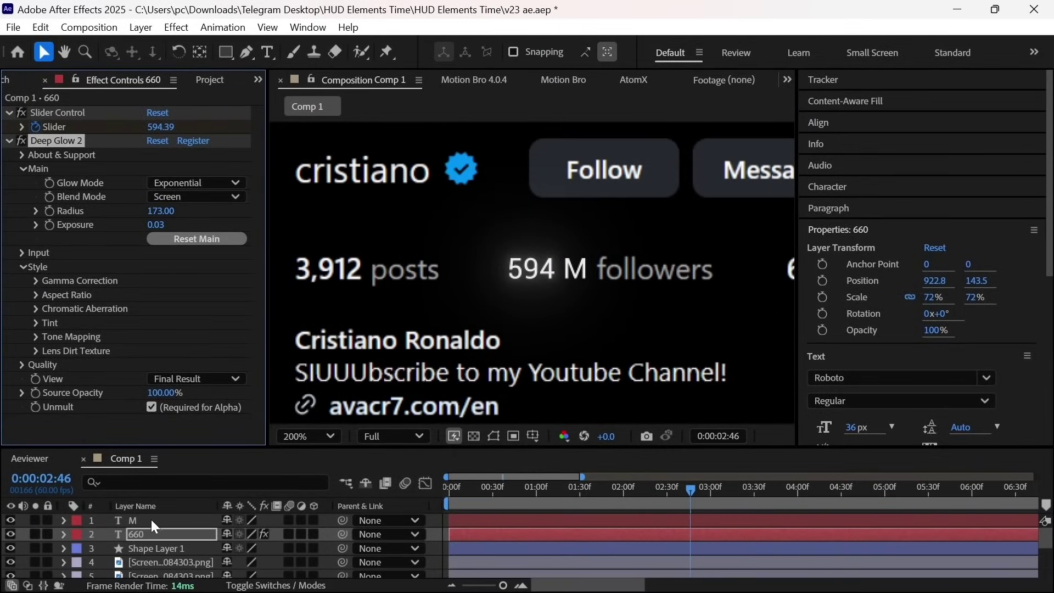
click(153, 522)
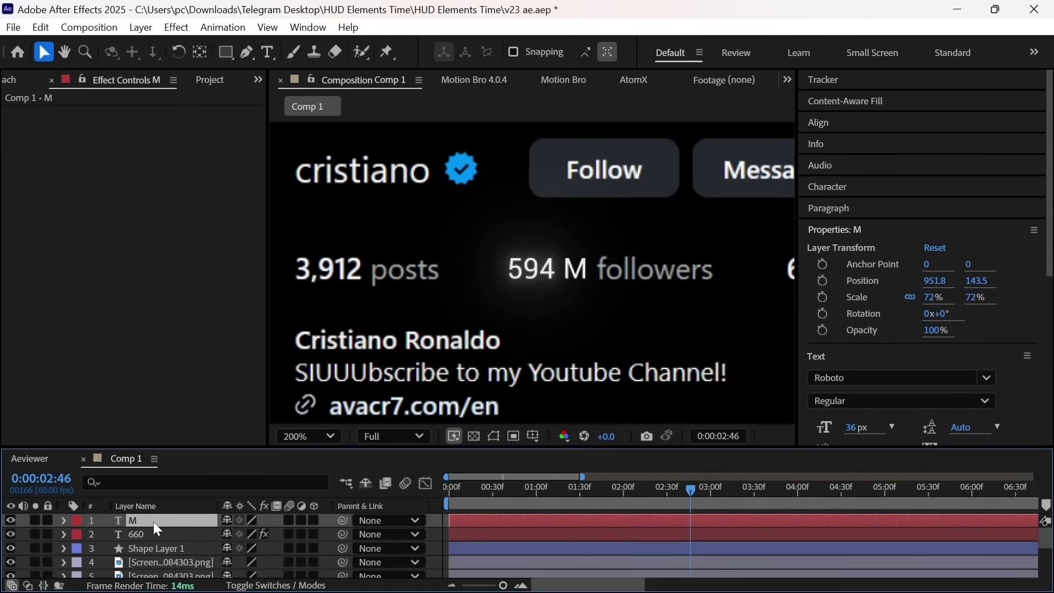
key(ctrl+v)
key(F2)
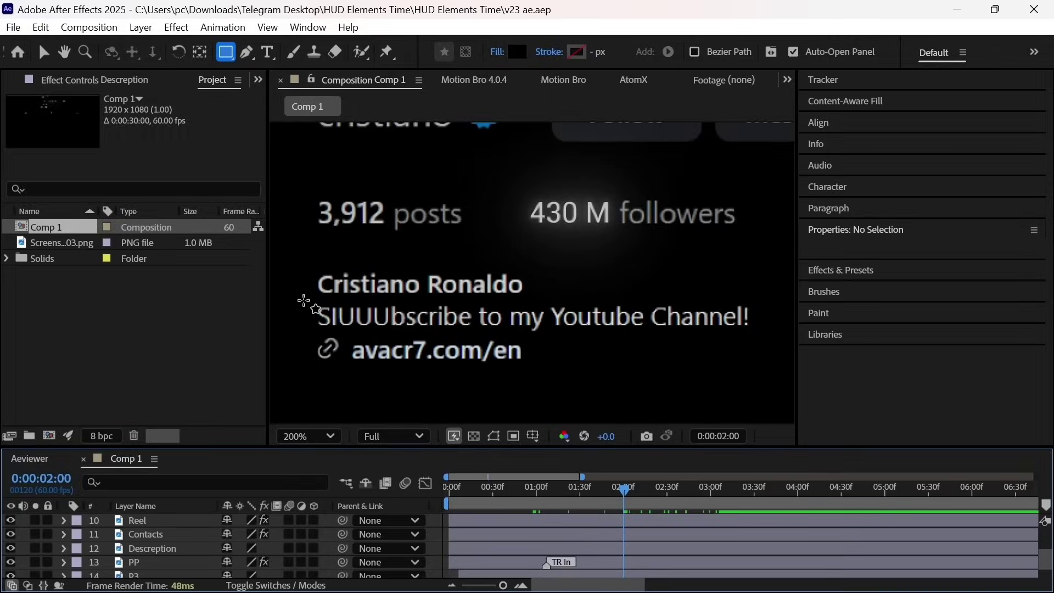
Cover the profile's description line with a black rectangle and add a text layer reading "SIUUUbscribe to my Youtube Channel!".
drag(303, 301, 430, 347)
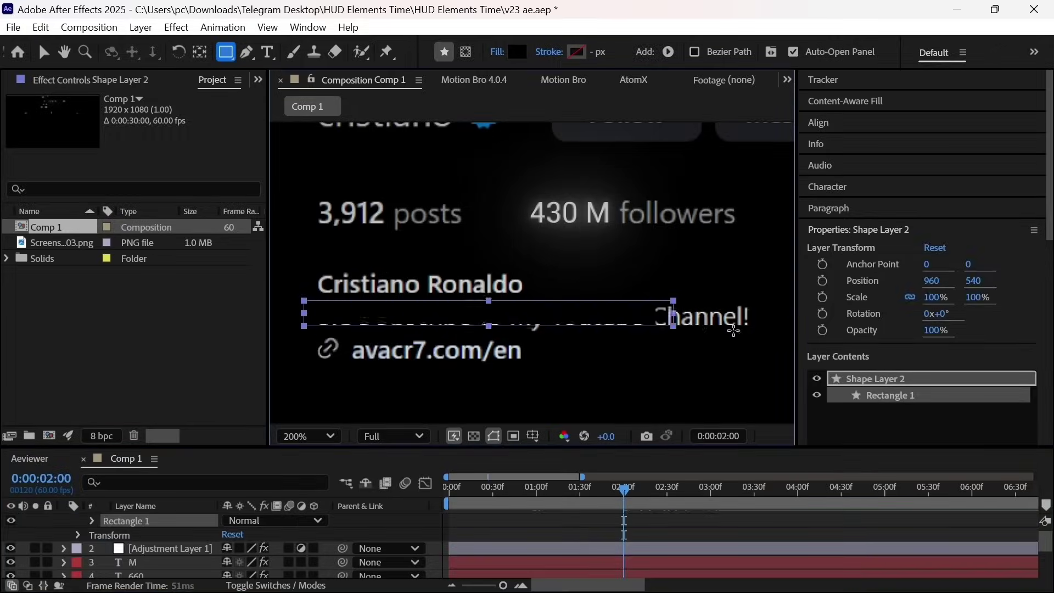
key(ctrl+t)
click(383, 391)
text(SIUU)
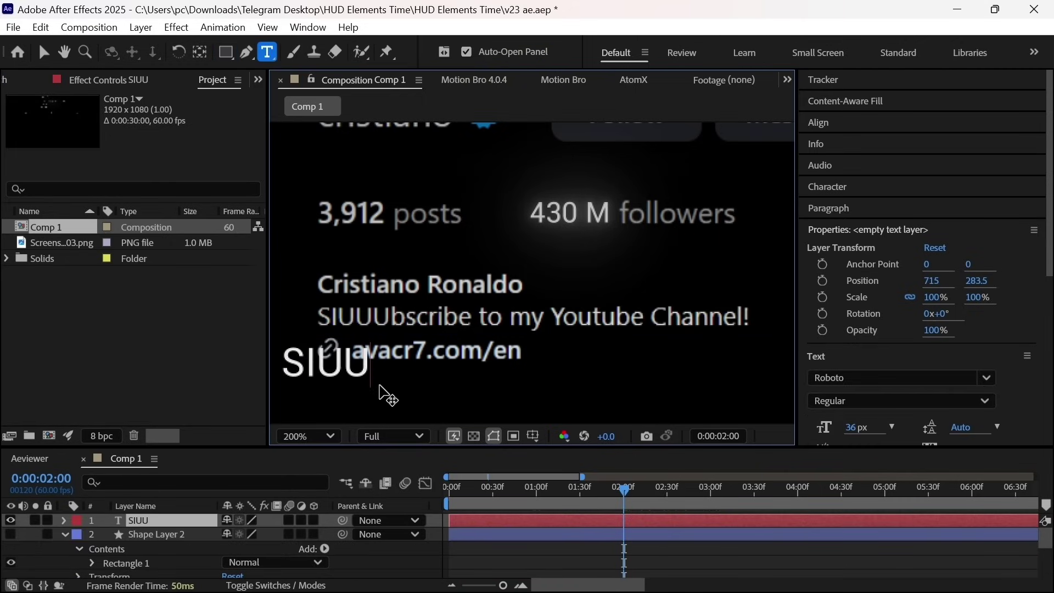
text(Ubscribe to my Youtube Channel!)
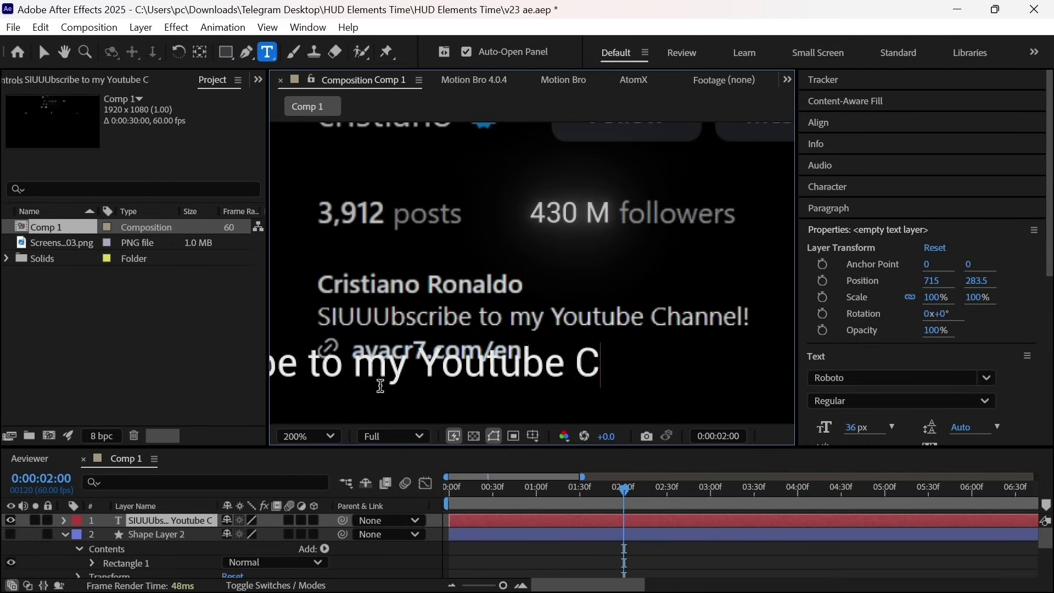
Scale the new description text to 67% with a 35.5 px font size and move it onto the original description line.
scroll(570, 393, down, 1)
drag(949, 297, 934, 299)
key(v)
drag(439, 318, 563, 300)
drag(934, 297, 926, 294)
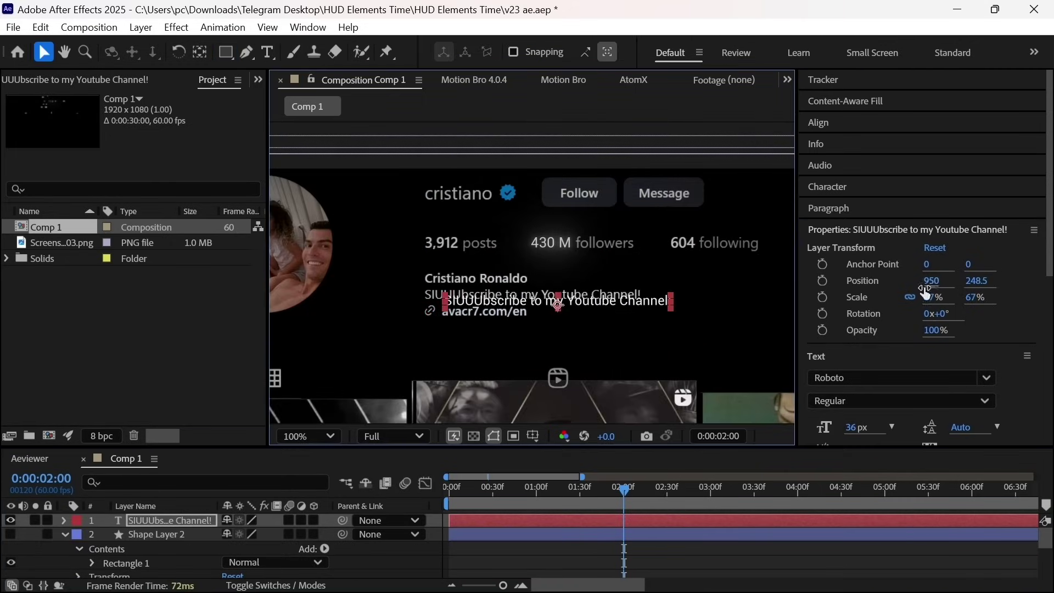
scroll(554, 307, up, 1)
drag(675, 333, 631, 341)
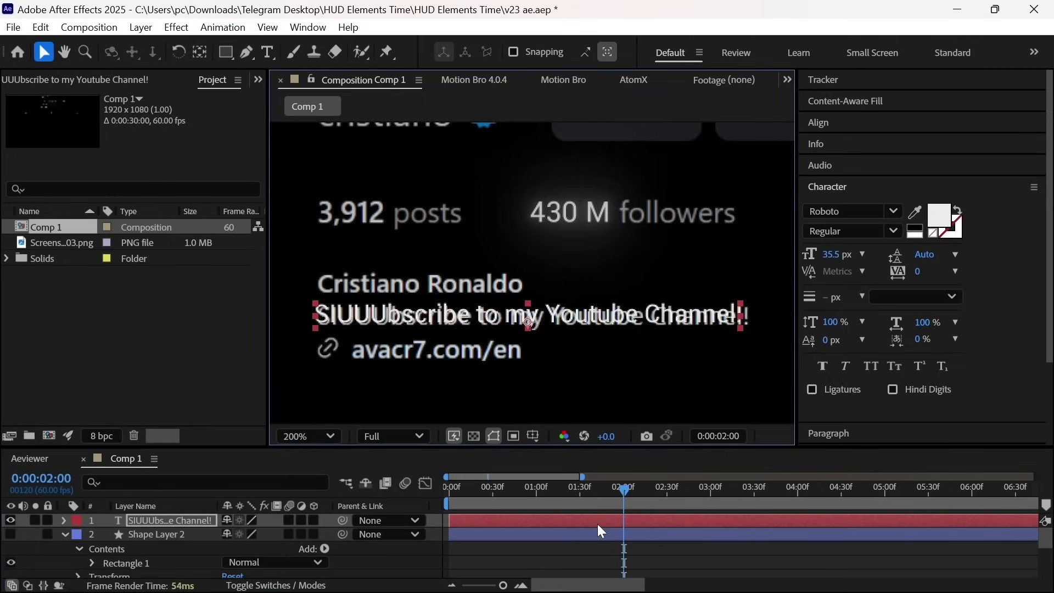
Nudge the description text slightly right and down to align it exactly with the original line.
key(Right)
key(Right)
key(Right)
key(Right)
key(Right)
key(Down)
key(Down)
key(Down)
key(Down)
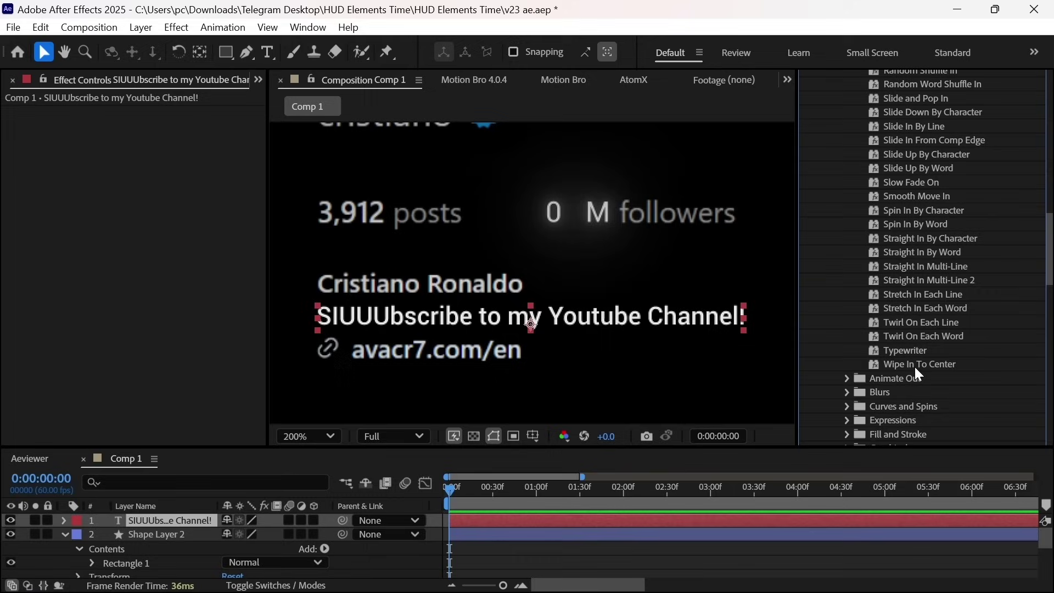
Animate the description text with the Typewriter preset from frame 0 and add Deep Glow 2 with exposure 0.08.
drag(869, 412, 763, 518)
key(space)
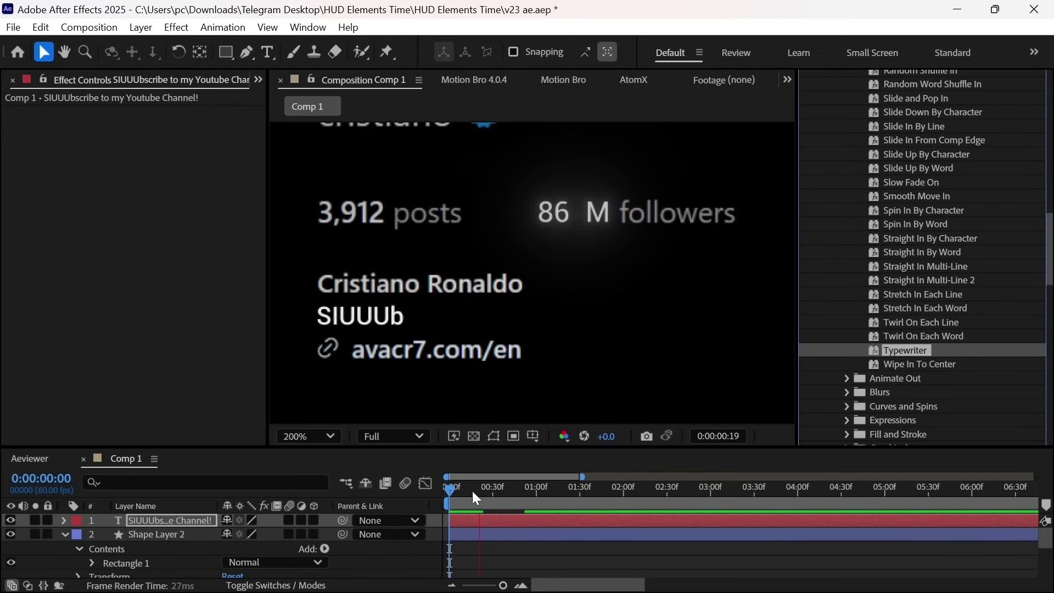
key(space)
key(u)
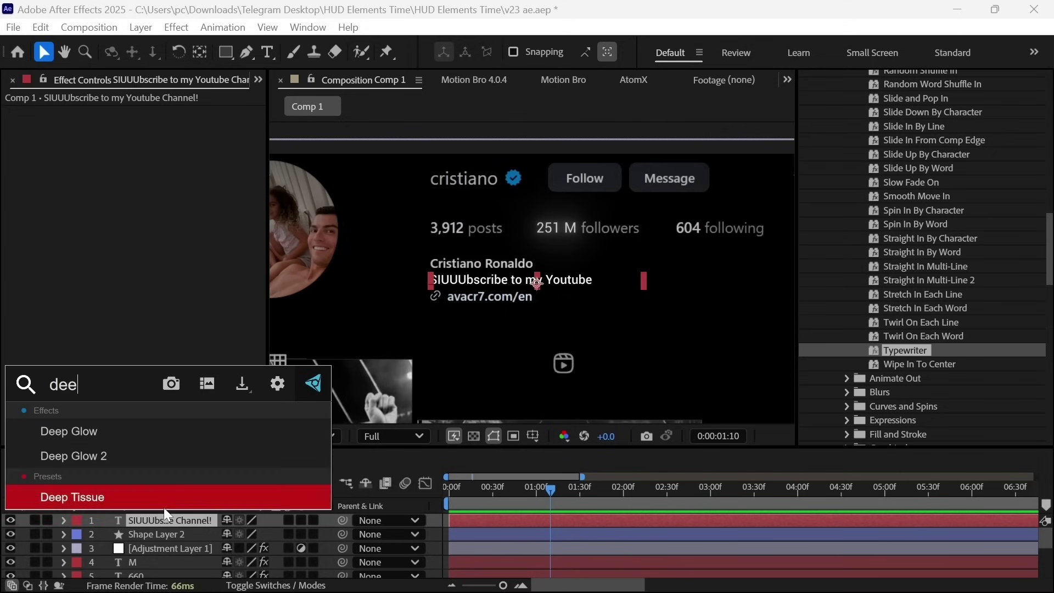
click(164, 462)
drag(36, 225, 54, 246)
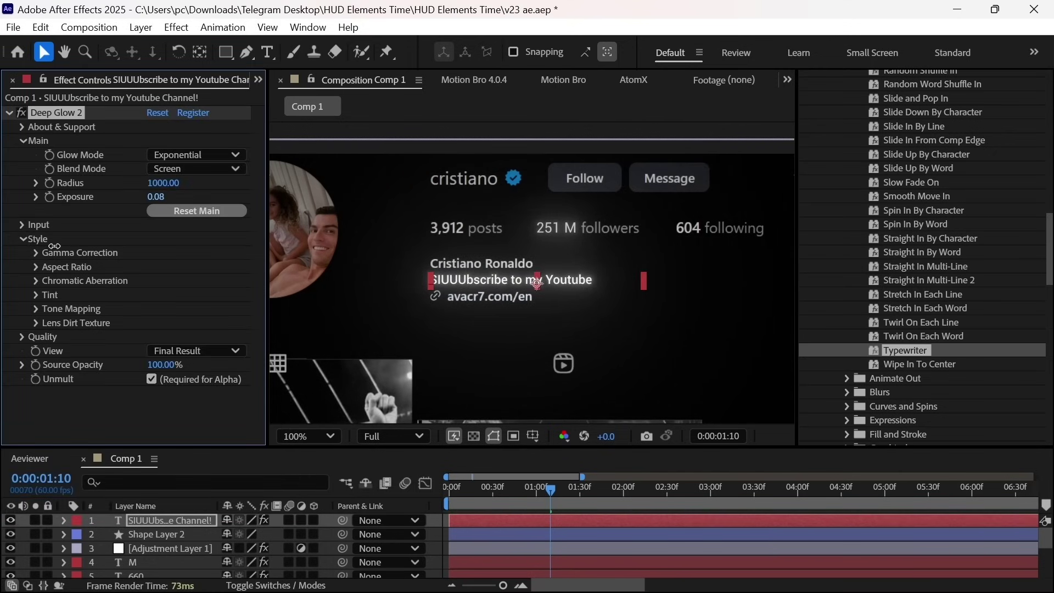
Add a two-node camera with the 50mm preset to Comp 1 and turn all the layers into 3D layers.
right_click(434, 324)
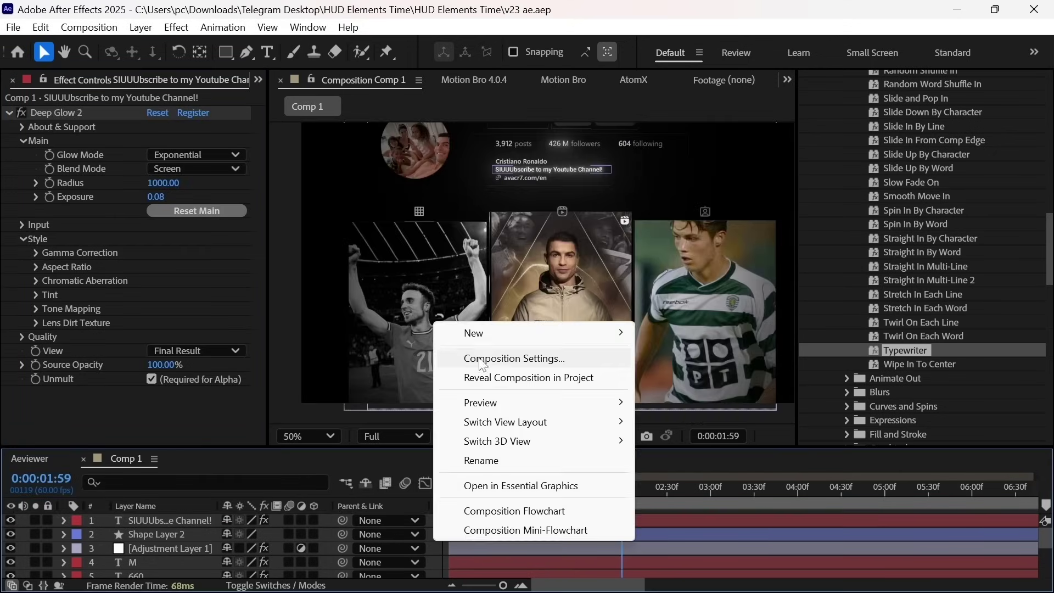
mouse_move(470, 332)
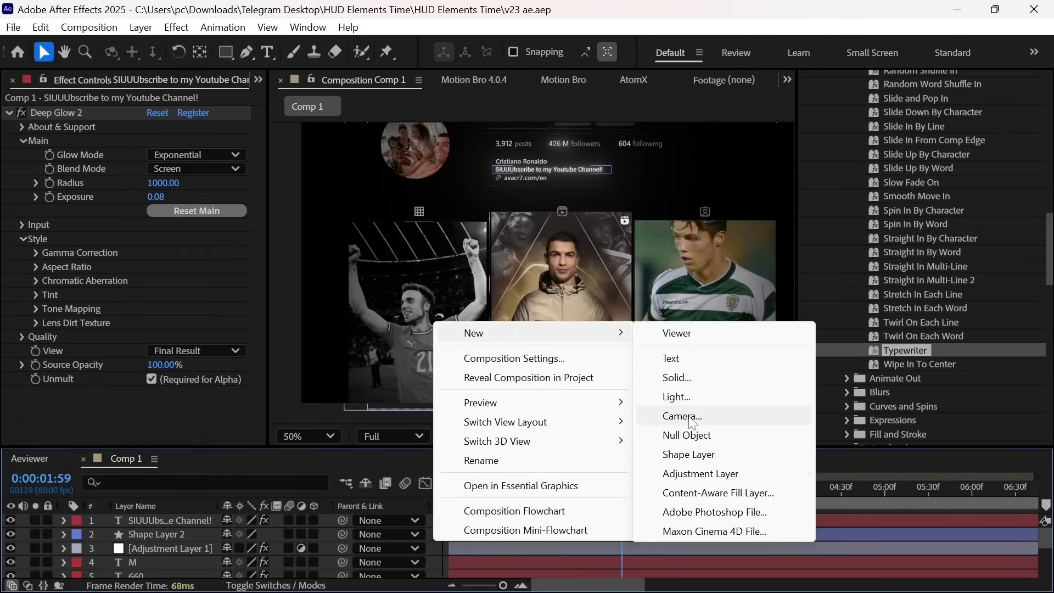
click(667, 351)
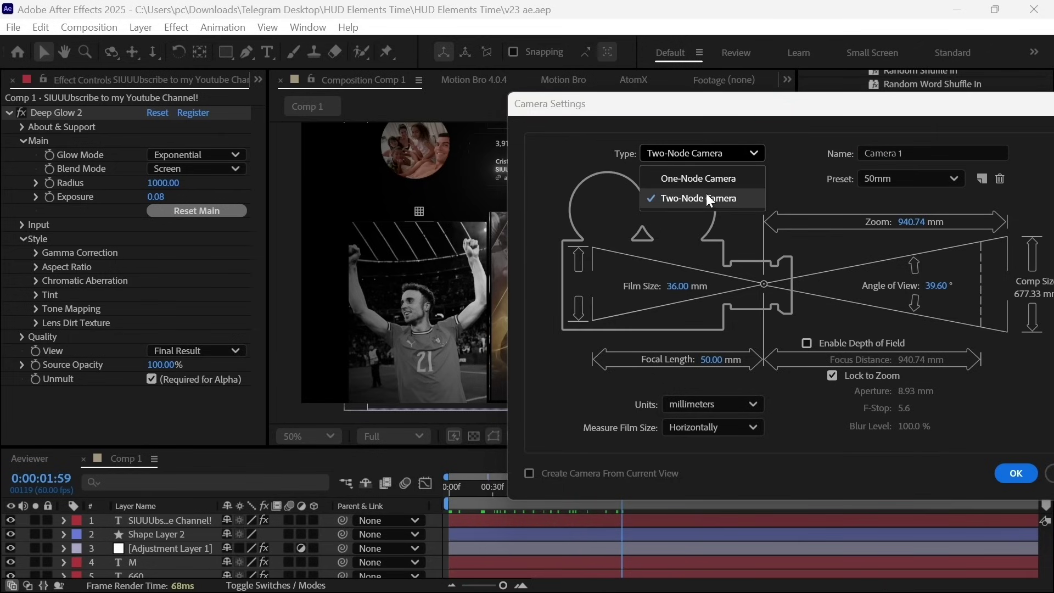
click(707, 198)
click(1016, 473)
click(671, 437)
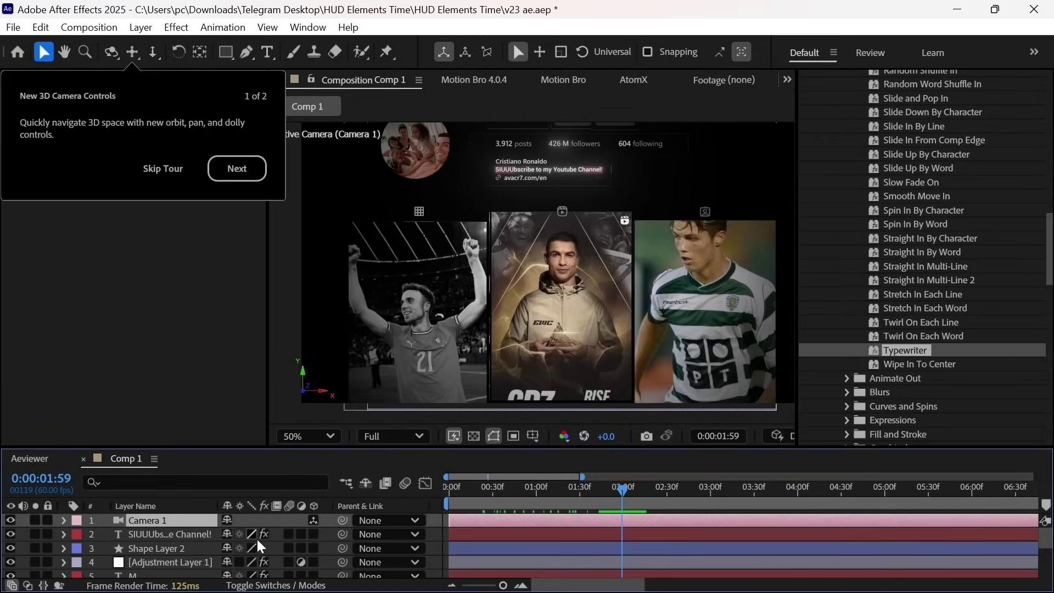
key(ctrl+a)
click(313, 534)
Maximize the composition viewer, split it into two views and set the second view to Custom View 1.
key(grave)
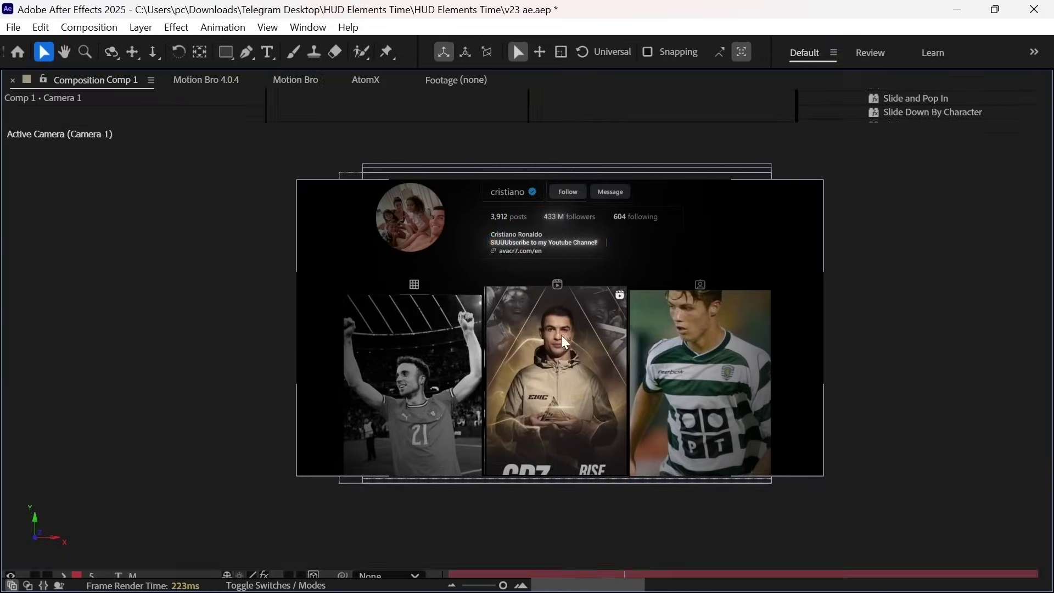
click(1016, 583)
click(975, 511)
click(930, 582)
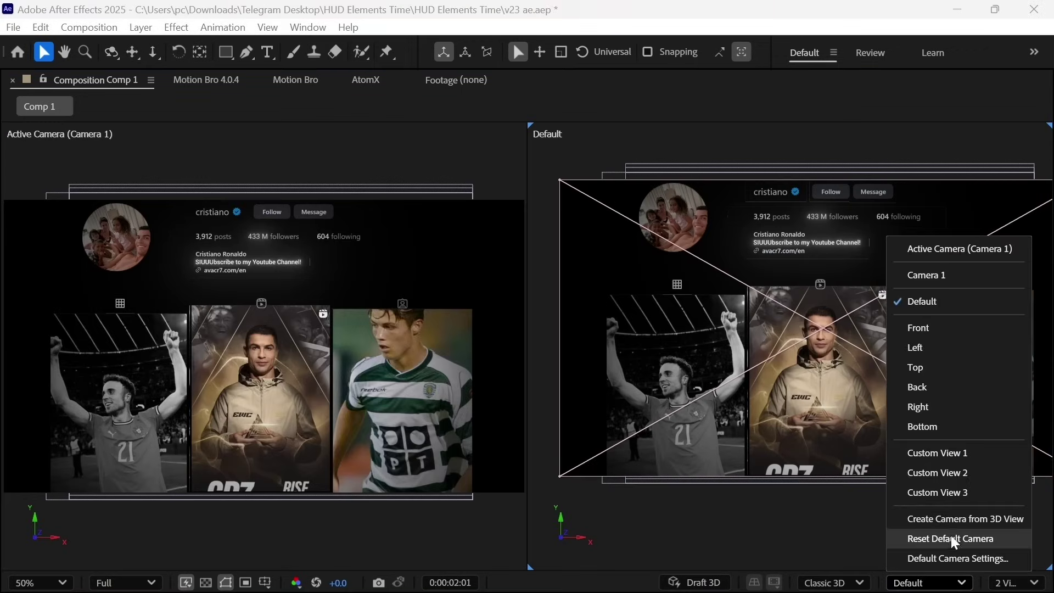
click(937, 453)
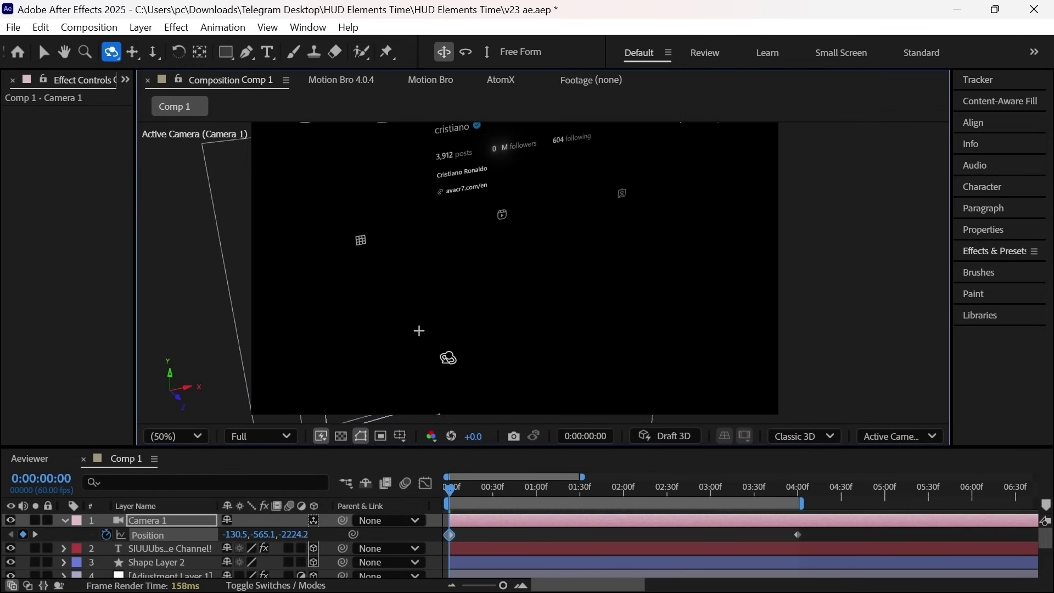
Orbit the camera to a different angled view of the profile at each position keyframe, frame 0 and 0:00:04:00.
drag(423, 330, 434, 336)
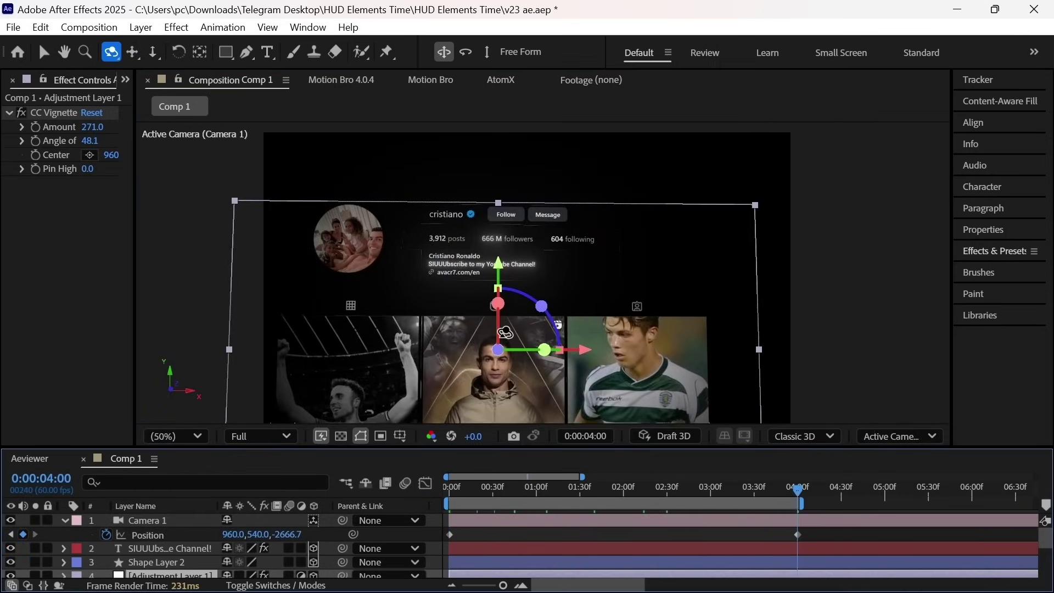
drag(470, 323, 581, 318)
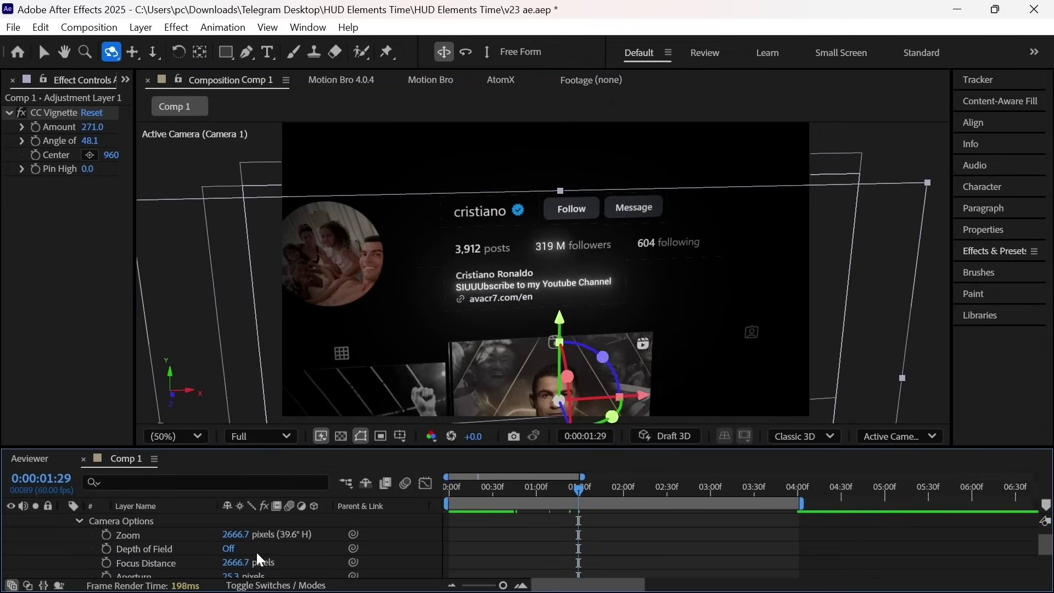
Enable the camera's depth of field and set the focus distance to 2519.7 and the aperture to 282.3 pixels.
click(165, 548)
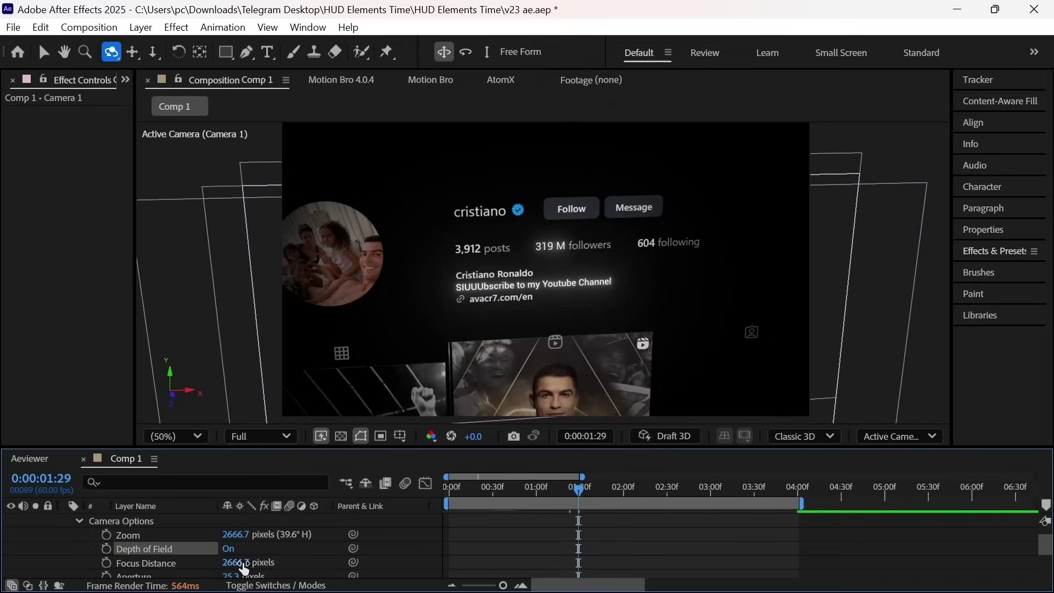
drag(245, 569, 296, 536)
scroll(258, 565, down, 2)
scroll(301, 548, up, 2)
scroll(424, 337, up, 2)
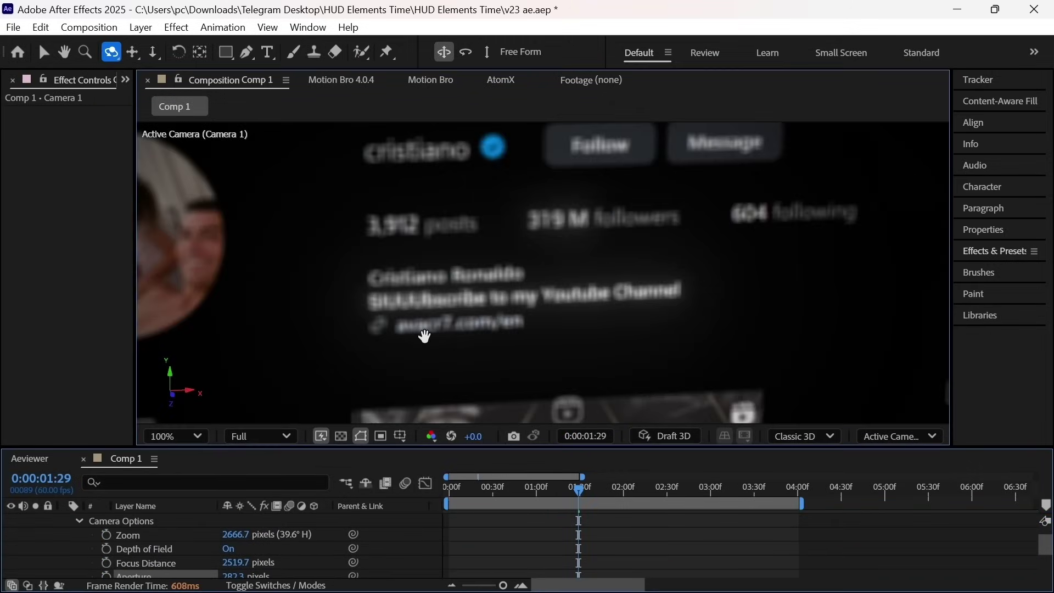
Keyframe the camera's focus distance and aperture at frame 0.
key(Home)
click(106, 563)
click(106, 549)
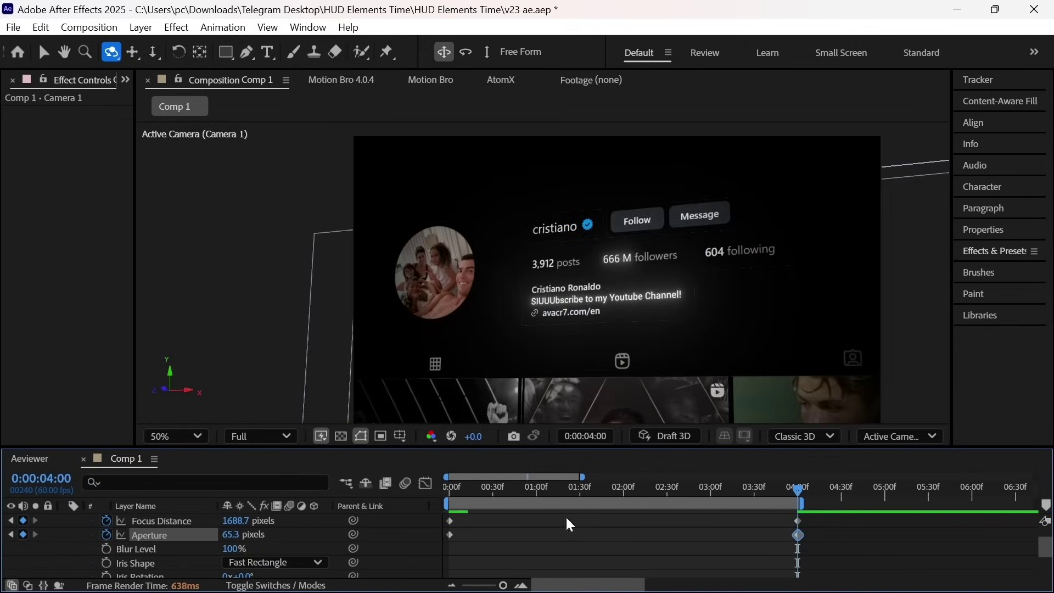
Raise the camera's aperture to 907.3 pixels at 0:00:04:00 and adjust the focus distance to bring the profile text into focus.
drag(231, 535, 489, 504)
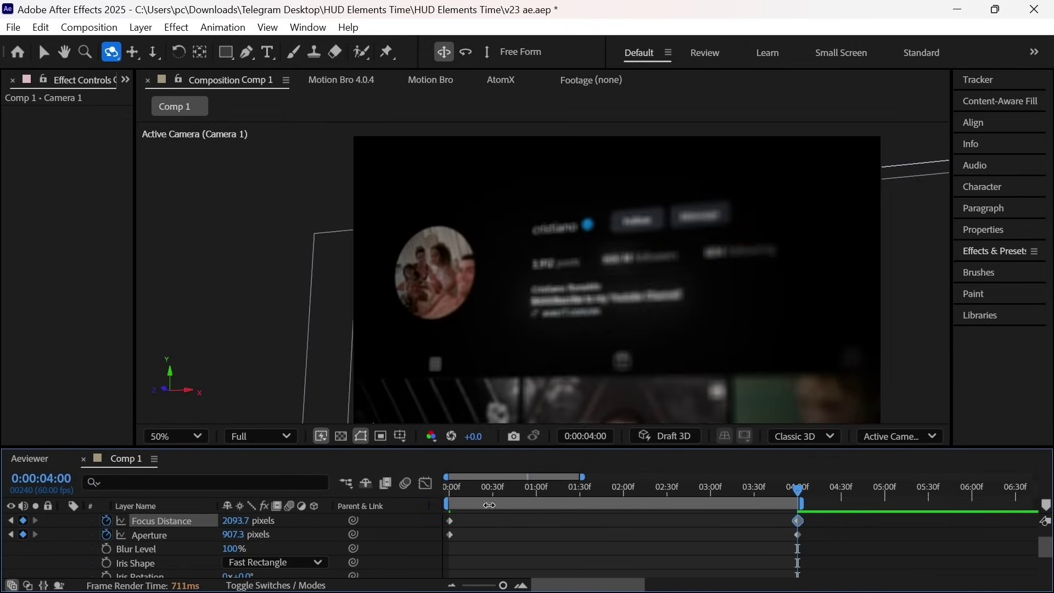
key(j)
click(449, 522)
key(k)
drag(237, 521, 219, 520)
mouse_move(800, 530)
mouse_down()
mouse_move(527, 530)
mouse_move(789, 529)
mouse_up()
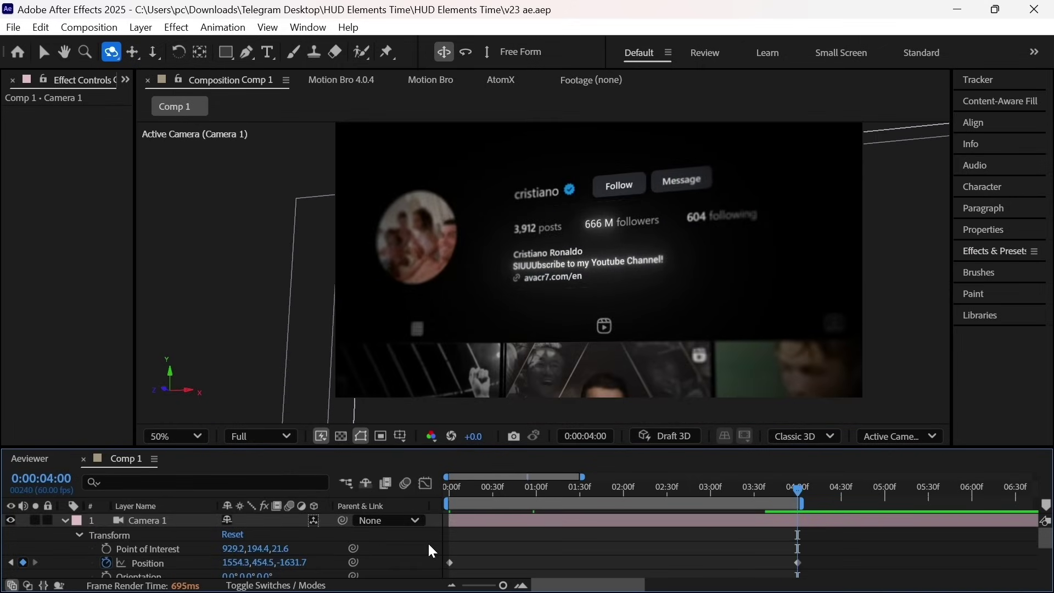
Add an adjustment layer above the camera and apply CC Vignette to it.
key(ctrl+alt+y)
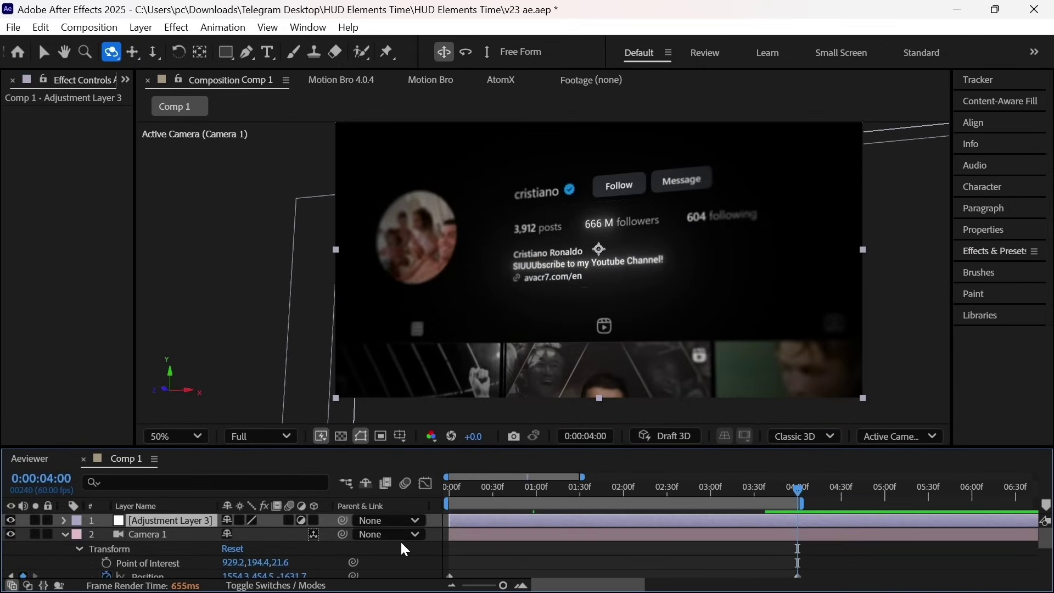
key(ctrl+space)
text(vign)
key(Return)
key(v)
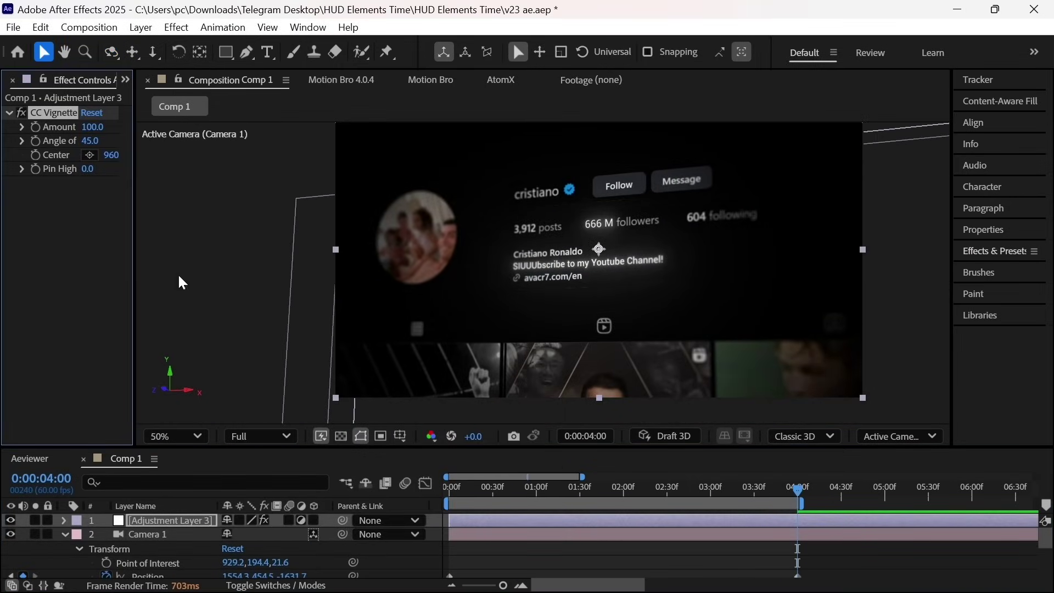
Add another adjustment layer on top and apply CC Force Motion Blur to it.
click(395, 573)
key(ctrl+alt+y)
key(ctrl+space)
text(cc for)
key(Return)
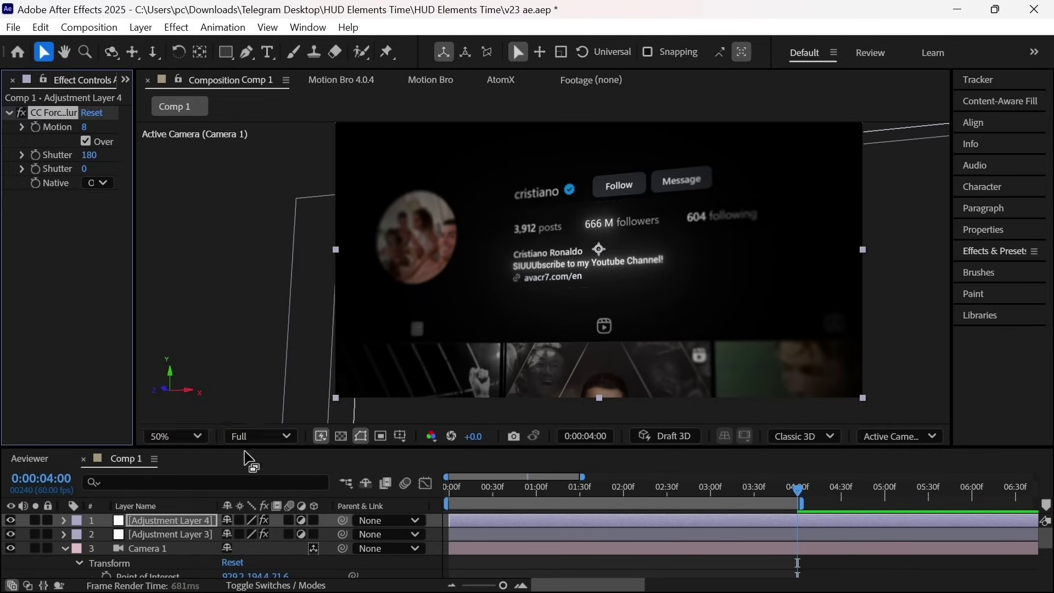
drag(135, 209, 240, 212)
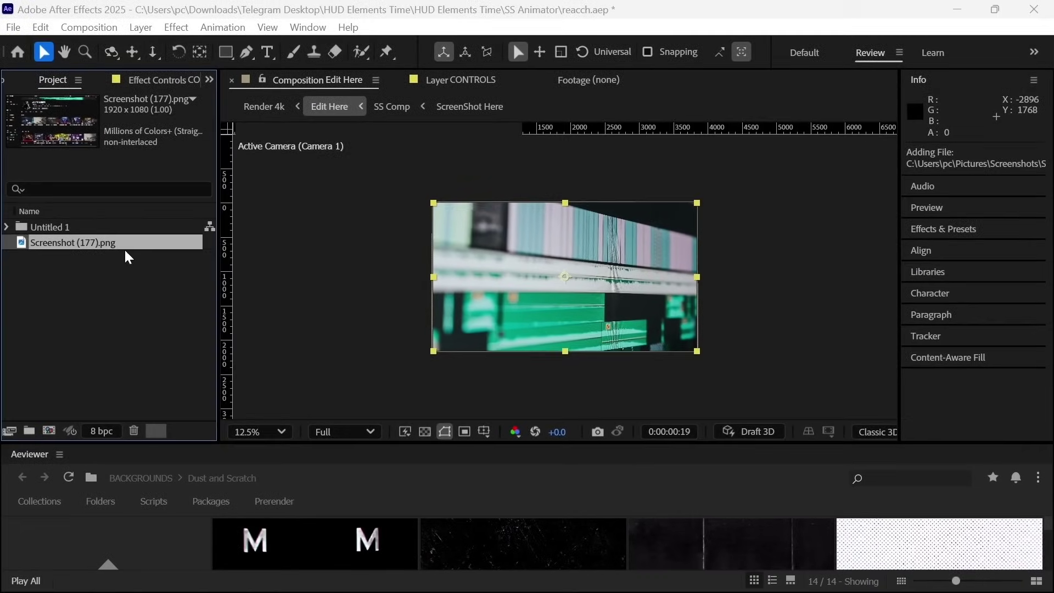
Create a composition from Screenshot (177).png and add a two-node camera with the 50mm preset to it.
drag(132, 243, 120, 310)
drag(56, 432, 50, 431)
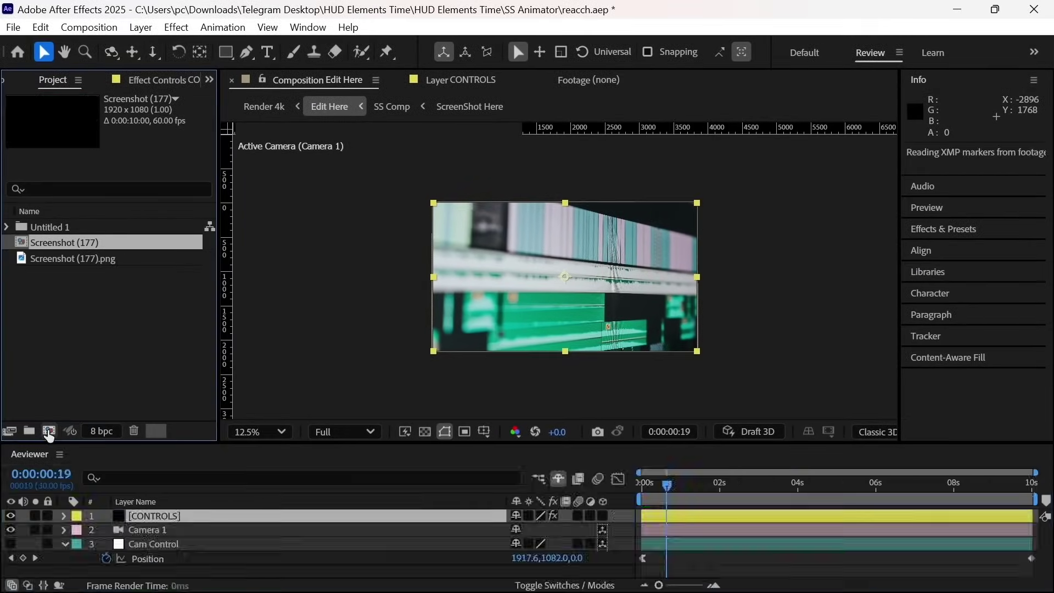
right_click(387, 333)
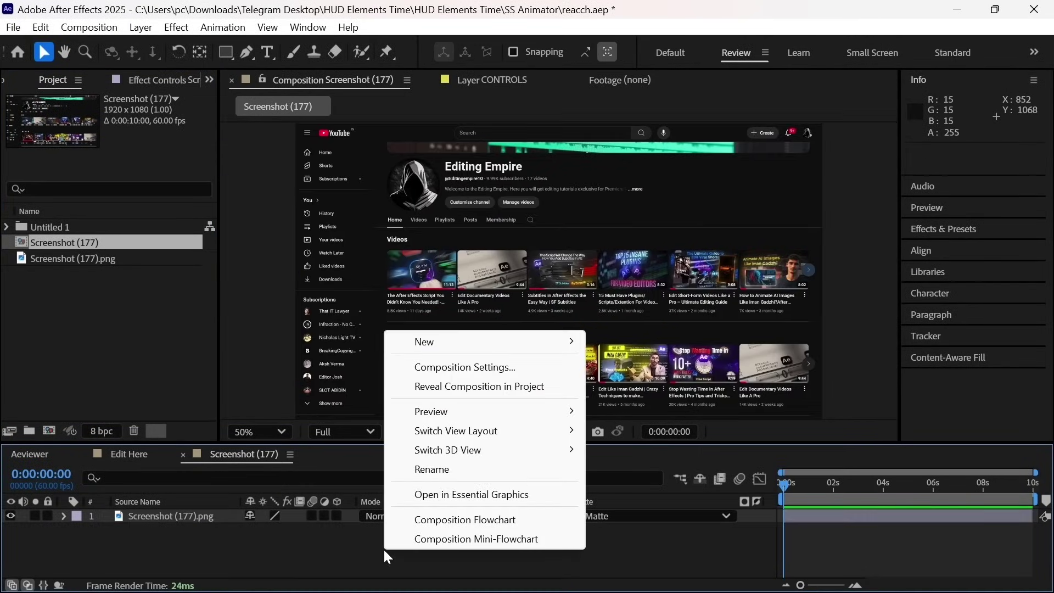
mouse_move(424, 341)
click(624, 421)
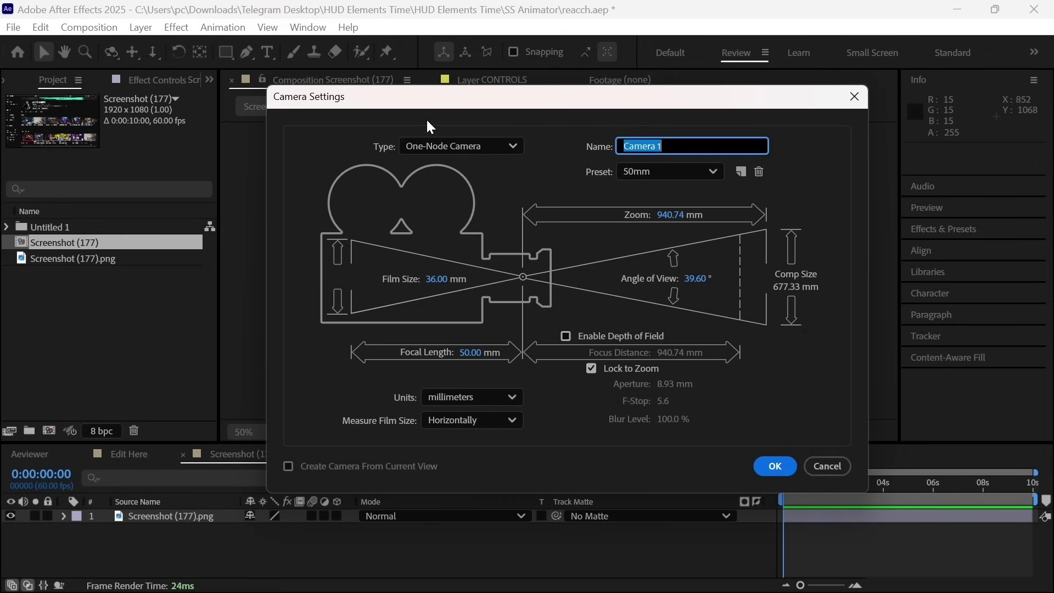
click(458, 151)
click(452, 189)
key(Return)
click(666, 372)
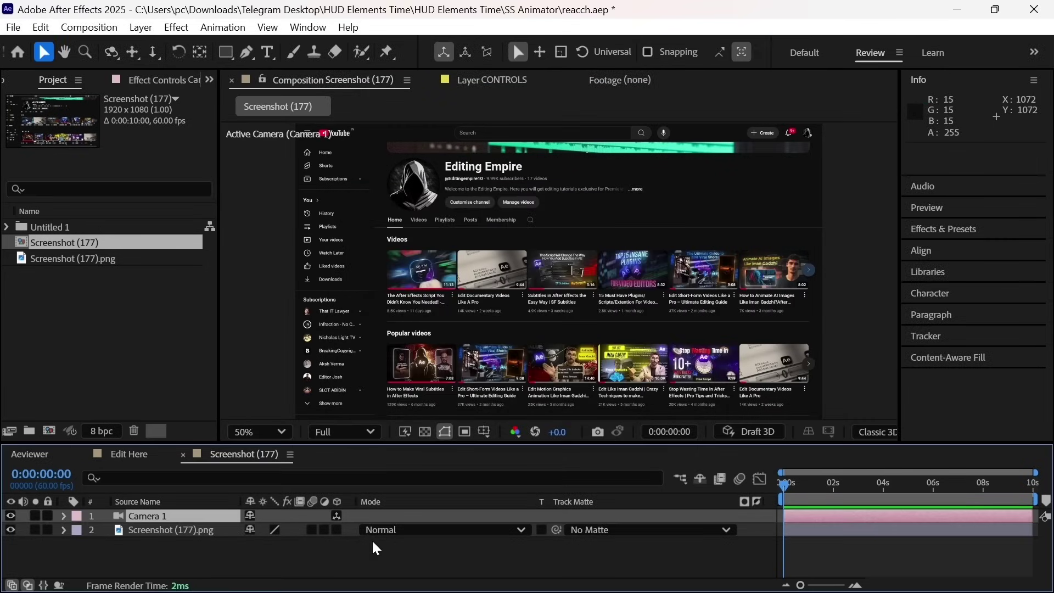
Add a null object to the screenshot composition and show the Parent & Link column in the timeline.
right_click(377, 548)
mouse_move(411, 333)
click(621, 434)
right_click(204, 497)
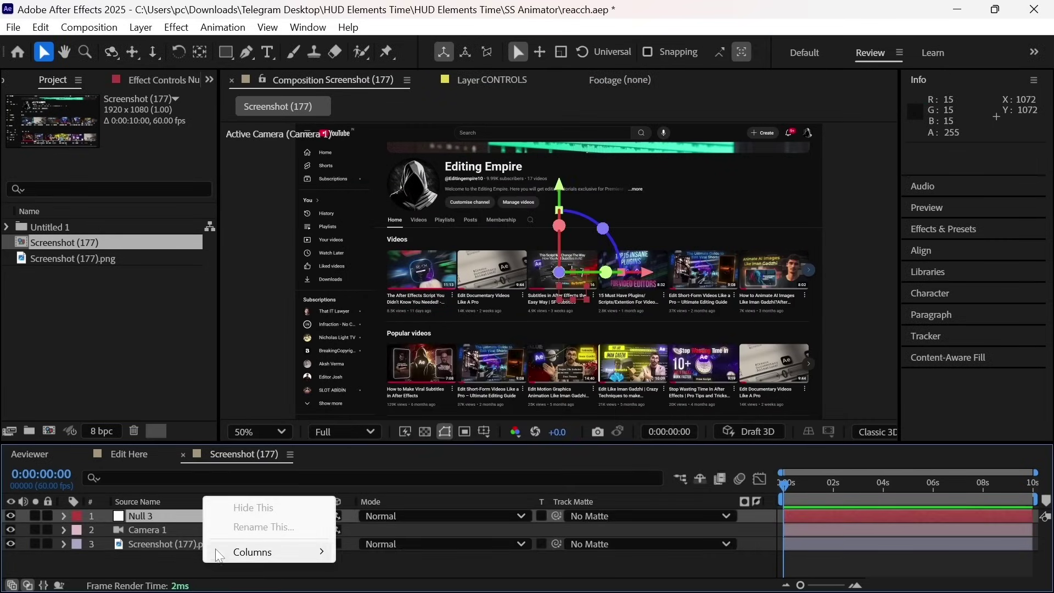
mouse_move(216, 549)
click(363, 441)
Rotate the null to about 40° on X and 42° on Y, and show the transparency grid.
key(r)
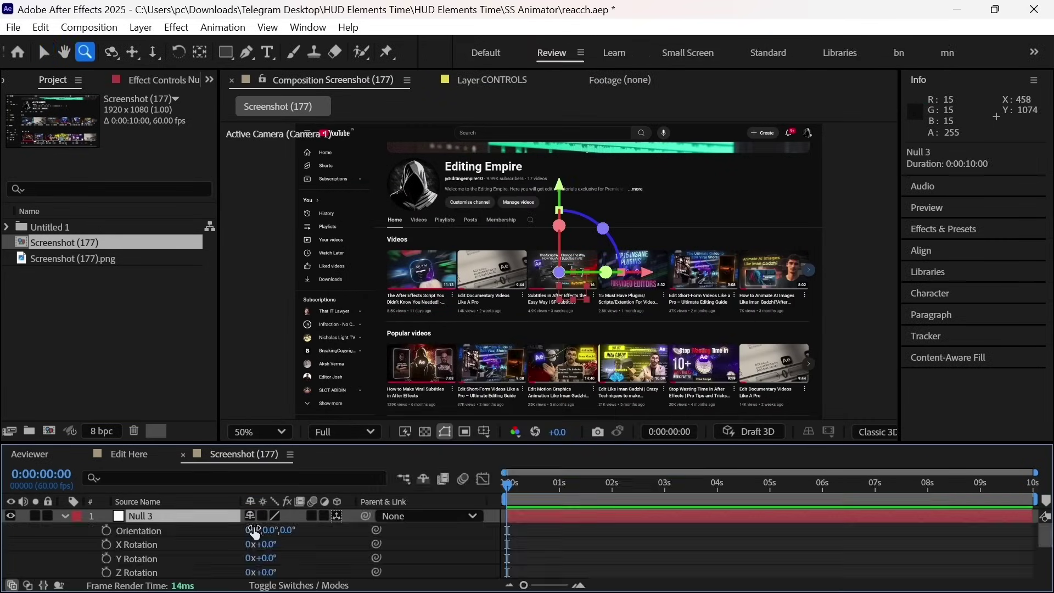
drag(254, 529, 319, 576)
key(ctrl+z)
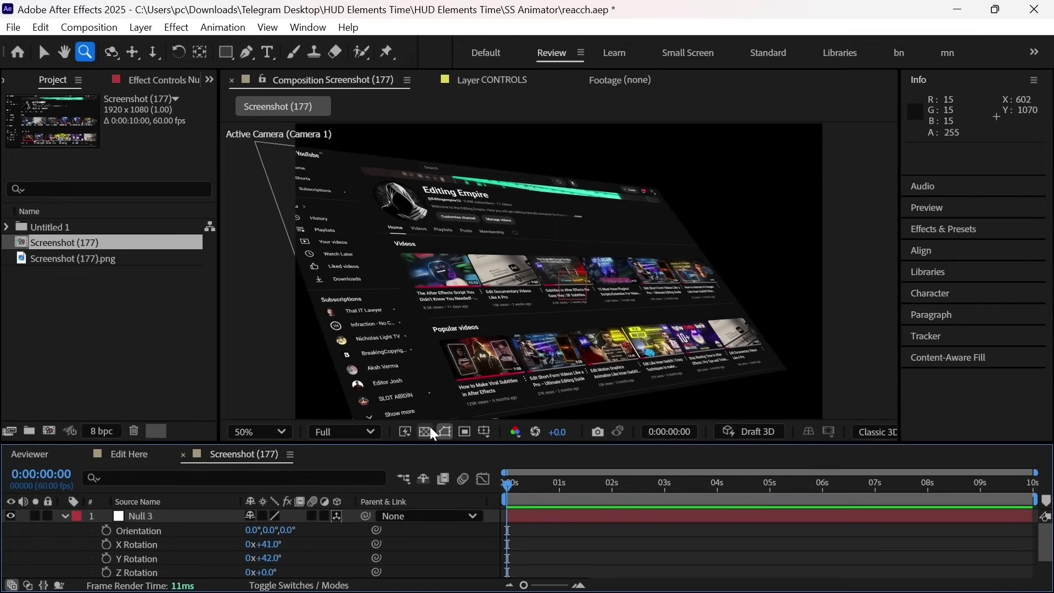
click(432, 435)
drag(273, 552, 282, 559)
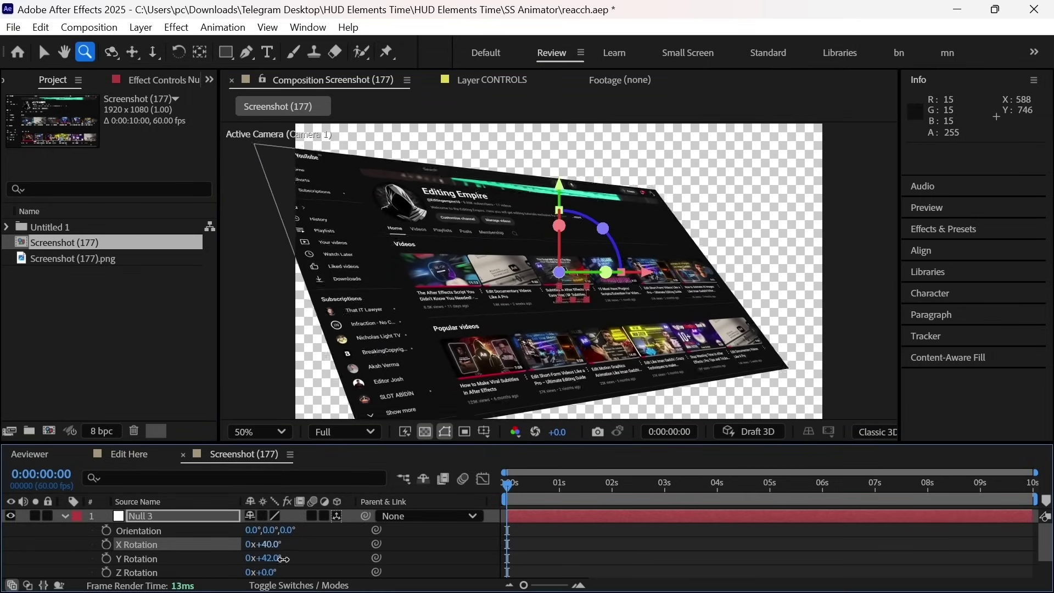
Apply CC RepeTile to the screenshot layer with Expand Right 3248, Left 569, Down 609 and Up 1450 to fill the frame.
click(186, 544)
key(ctrl+space)
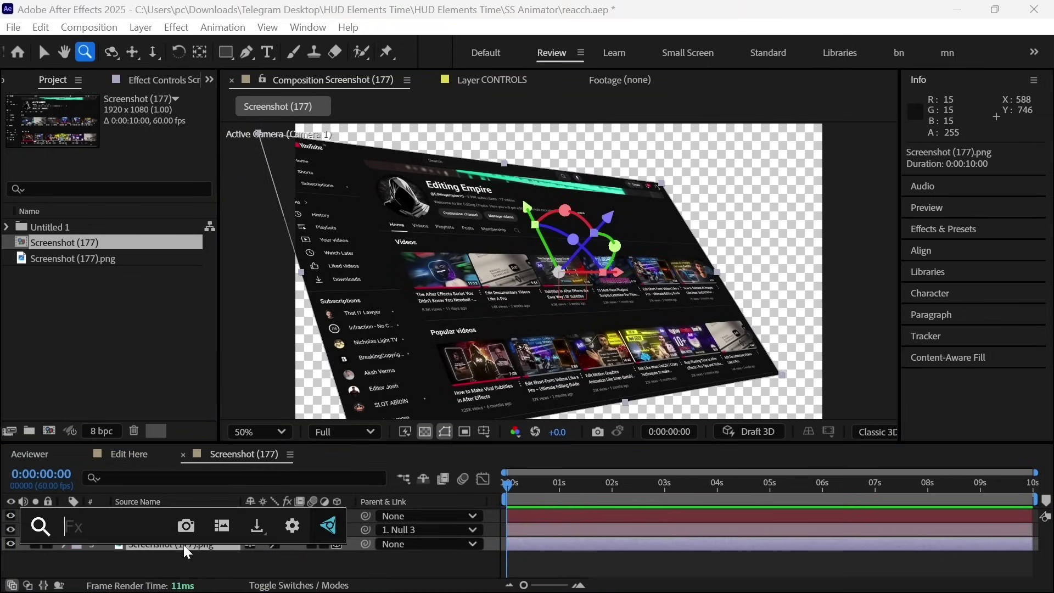
text(rep)
key(Return)
drag(126, 127, 317, 171)
drag(126, 168, 790, 230)
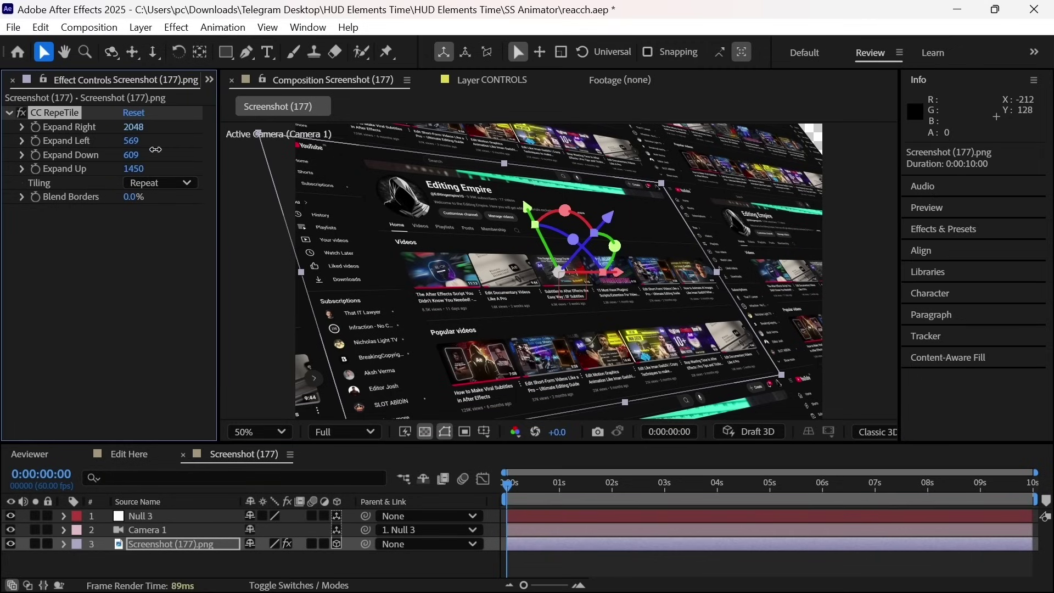
drag(155, 150, 814, 253)
Try the Checker Flip V and Unfold tiling modes on CC RepeTile, then return the tiling to Repeat.
click(160, 182)
click(175, 240)
click(165, 183)
click(168, 258)
click(152, 183)
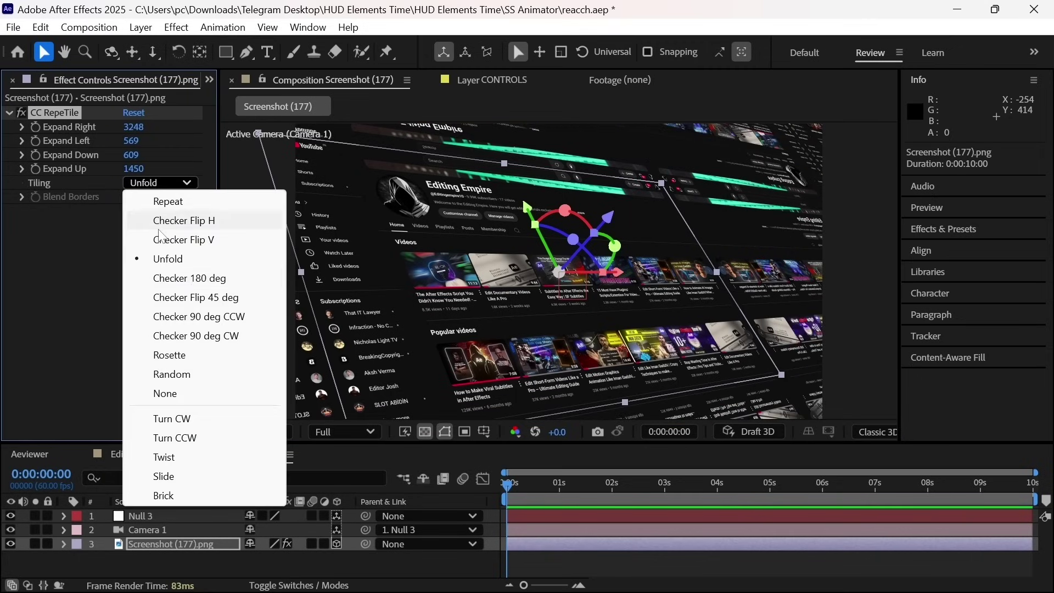
click(161, 239)
click(159, 183)
click(168, 201)
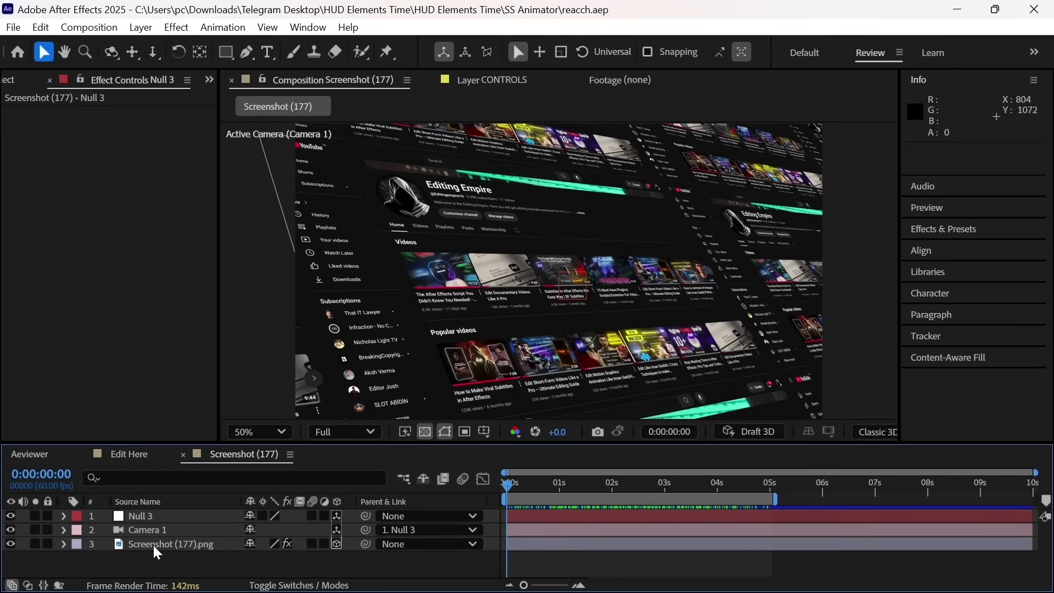
Enable depth of field on the screenshot composition's camera and raise its aperture to 11182.3 pixels.
click(63, 530)
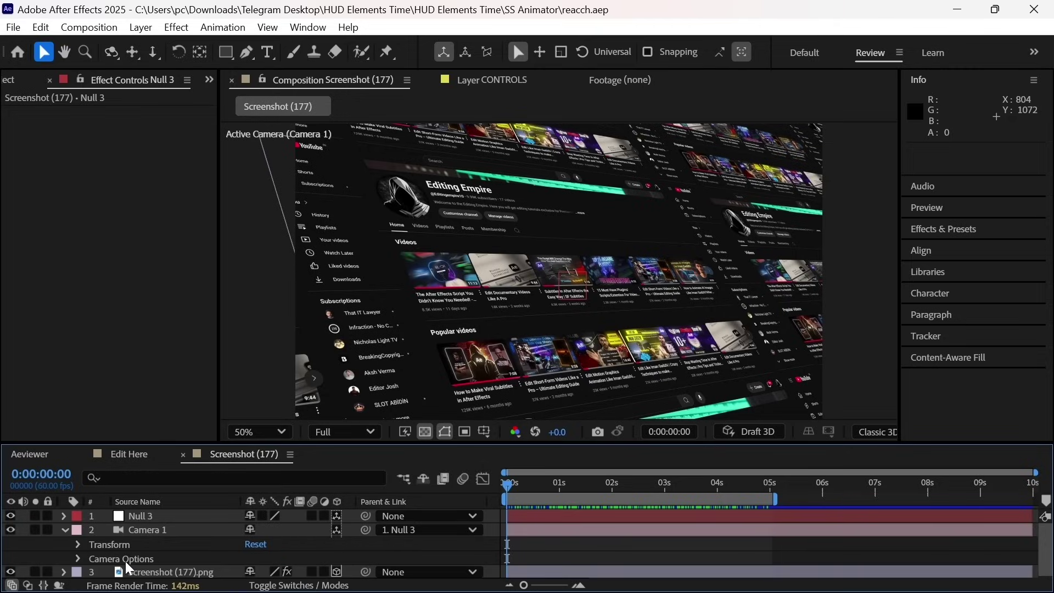
click(78, 560)
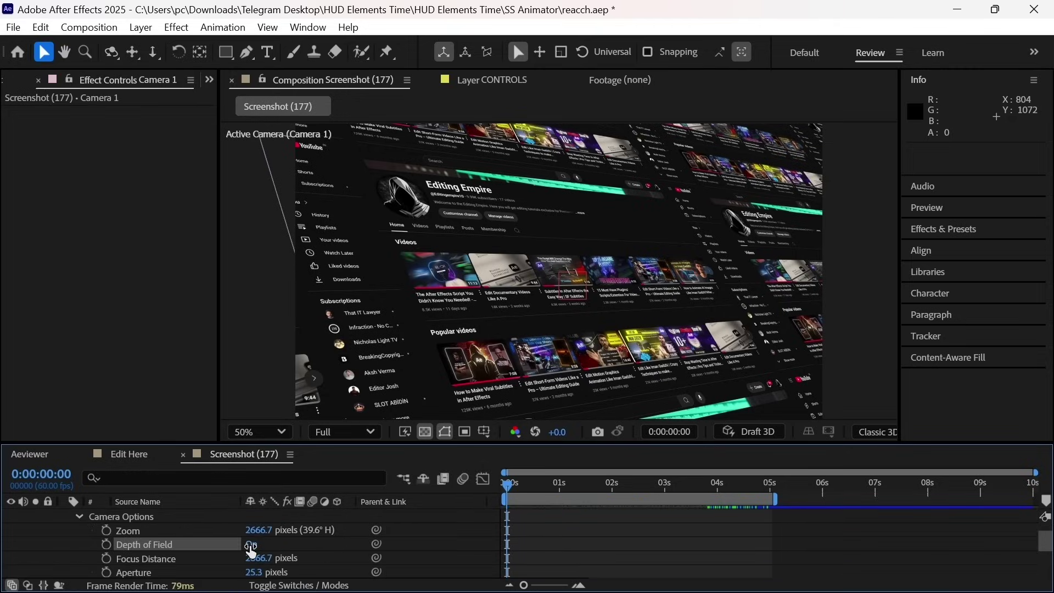
drag(257, 572, 994, 516)
drag(257, 572, 965, 549)
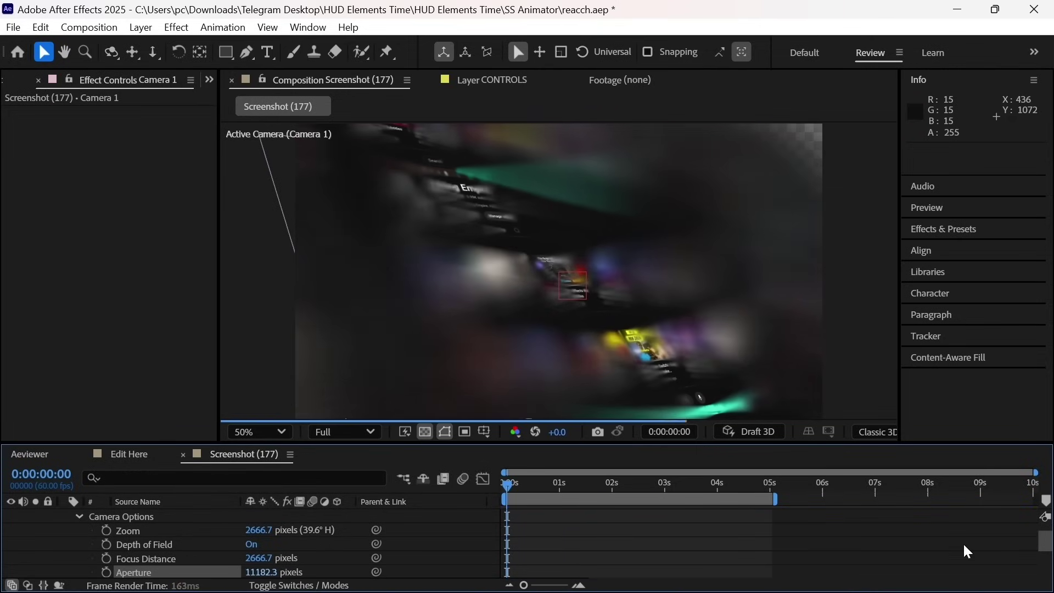
Keyframe the camera's focus distance from 2258.7 to 1638.7 pixels and its aperture from 1135 to 146 pixels between 0:00:00:00 and 0:00:05:02.
click(108, 558)
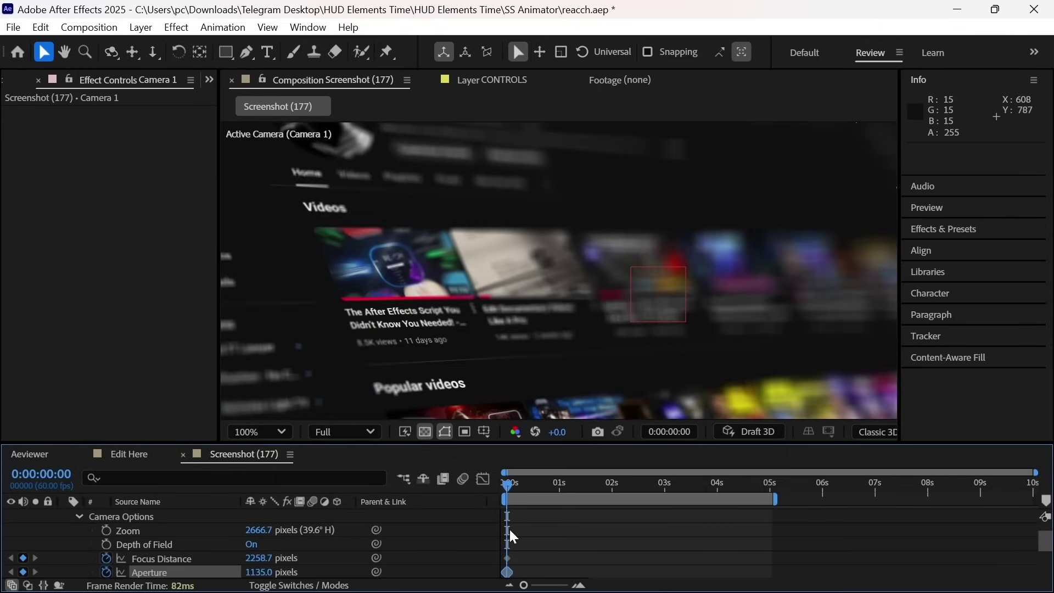
drag(572, 493, 769, 515)
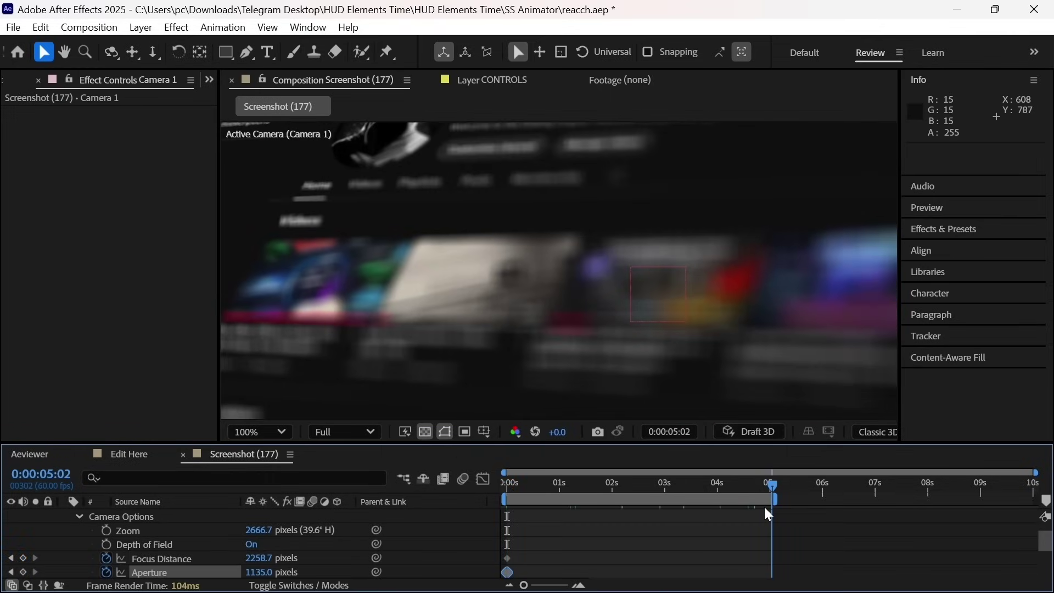
scroll(602, 306, down, 2)
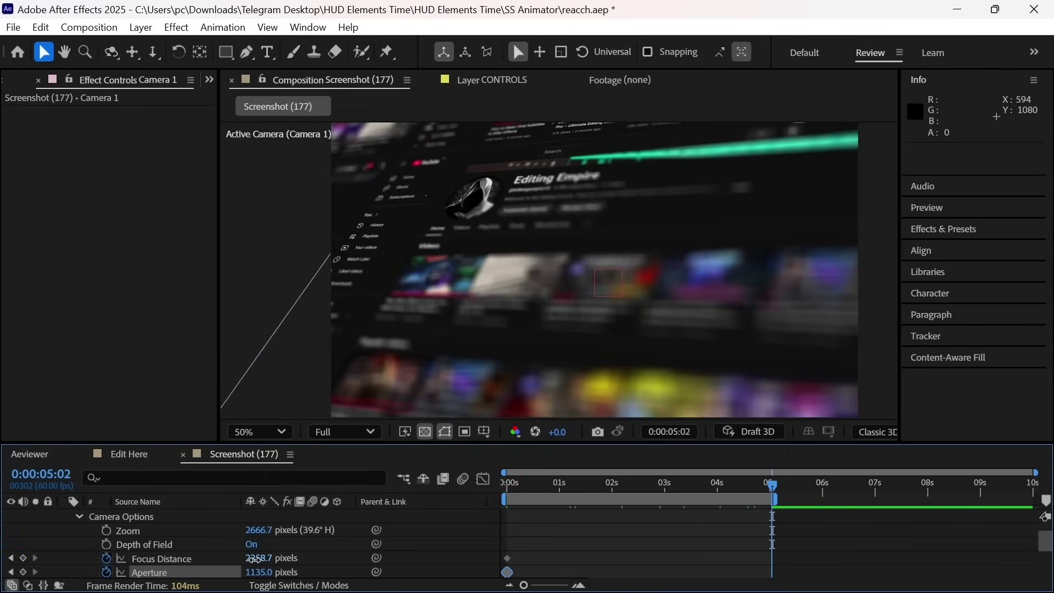
drag(254, 560, 183, 561)
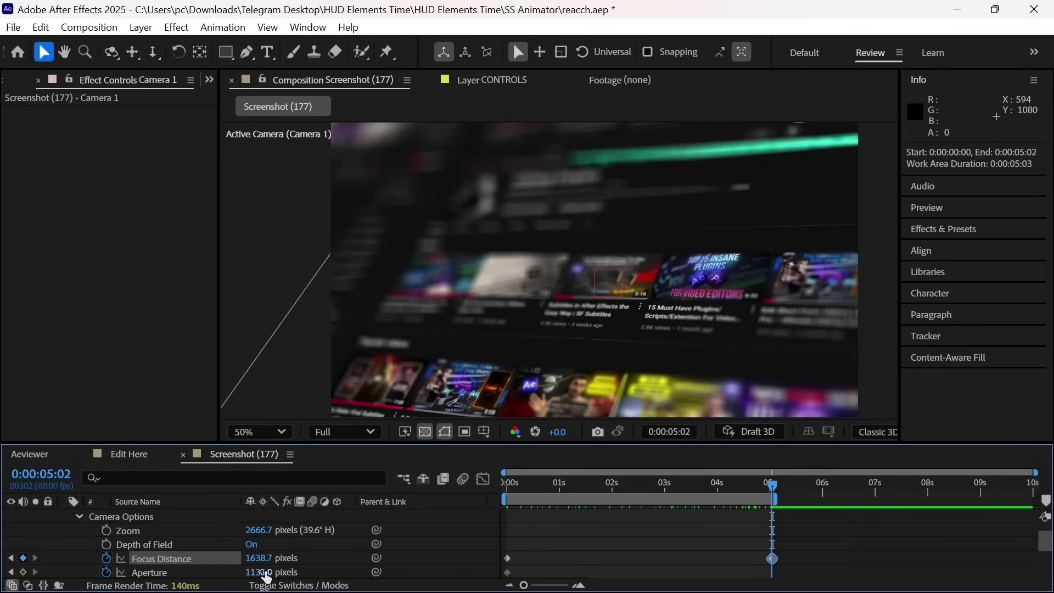
drag(268, 578, 100, 590)
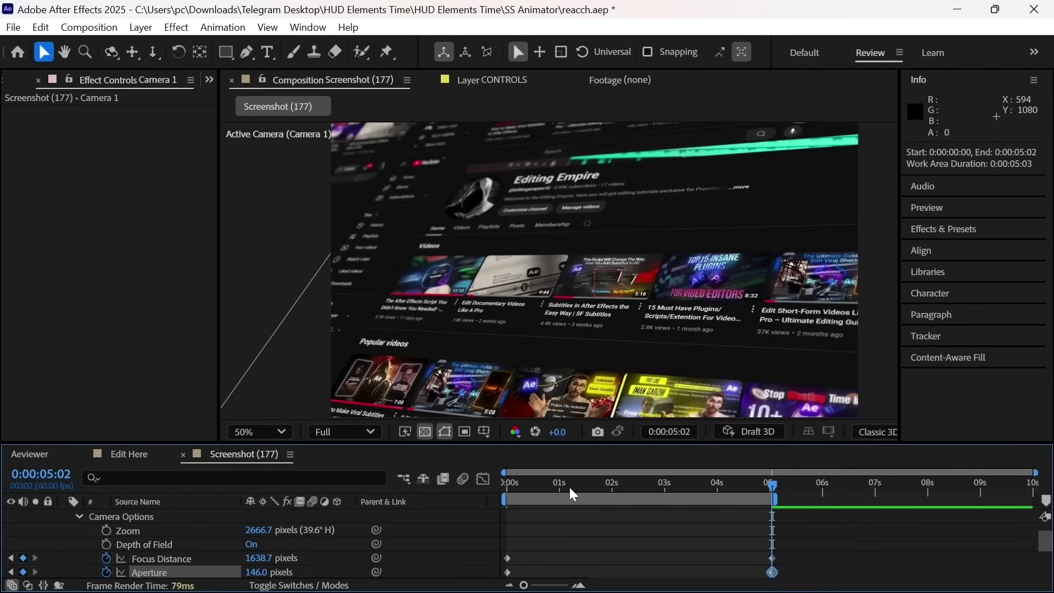
drag(570, 488, 771, 546)
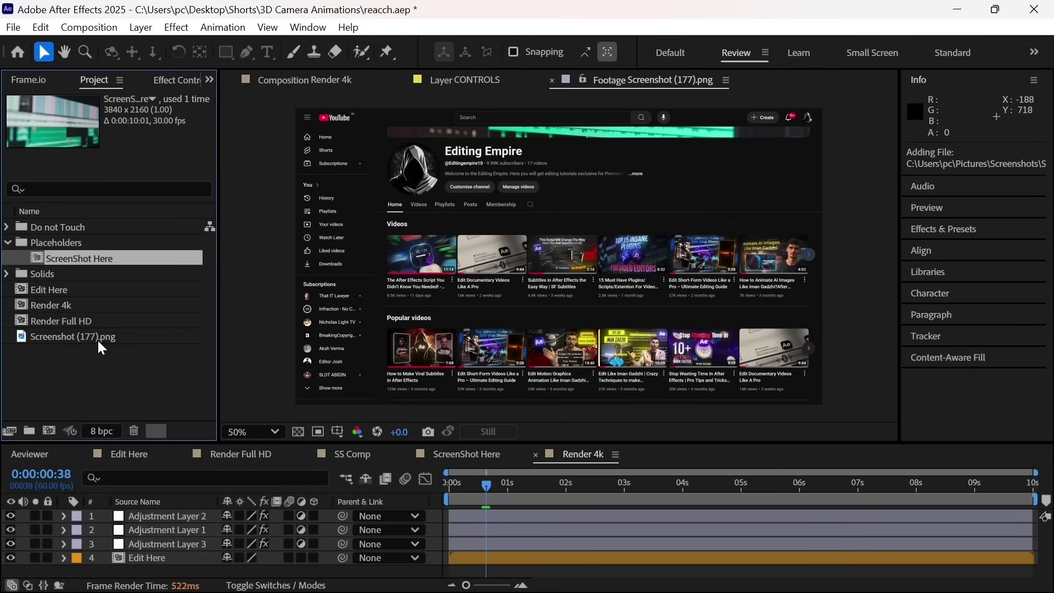
Open the Edit Here composition of the template project and lower the DOF Amount slider on the CONTROLS layer.
click(113, 285)
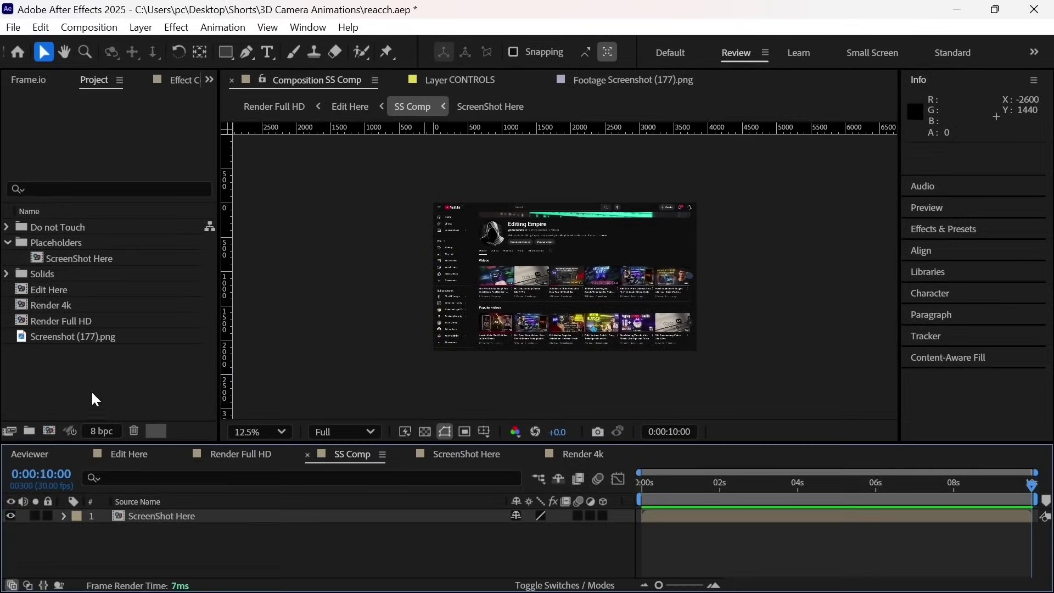
double_click(82, 289)
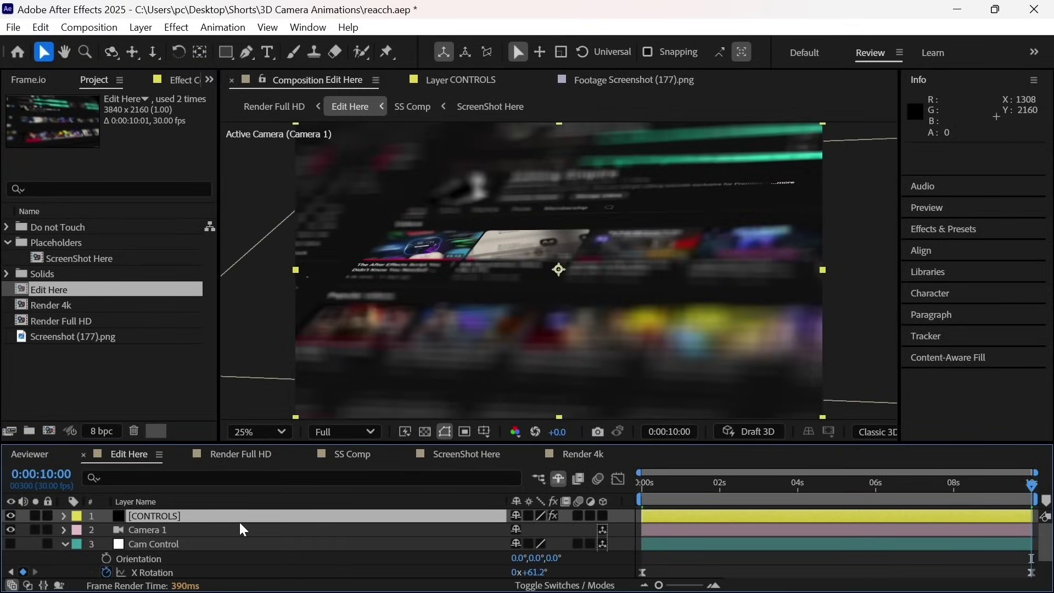
click(177, 79)
drag(140, 157, 28, 165)
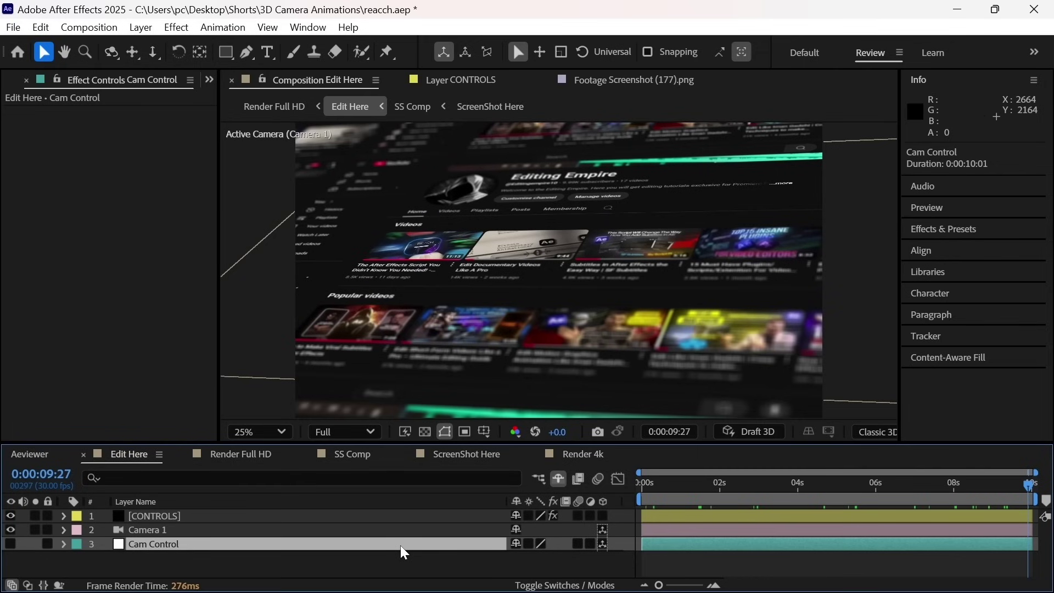
Reveal the Cam Control layer's keyframes and scrub through the template's camera animation.
key(u)
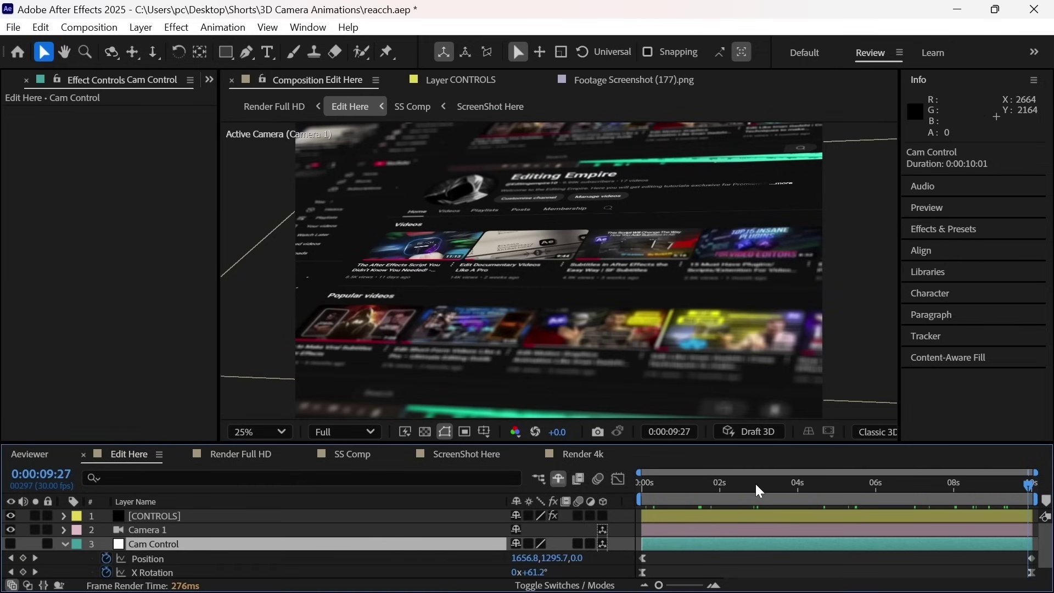
drag(760, 491, 1023, 560)
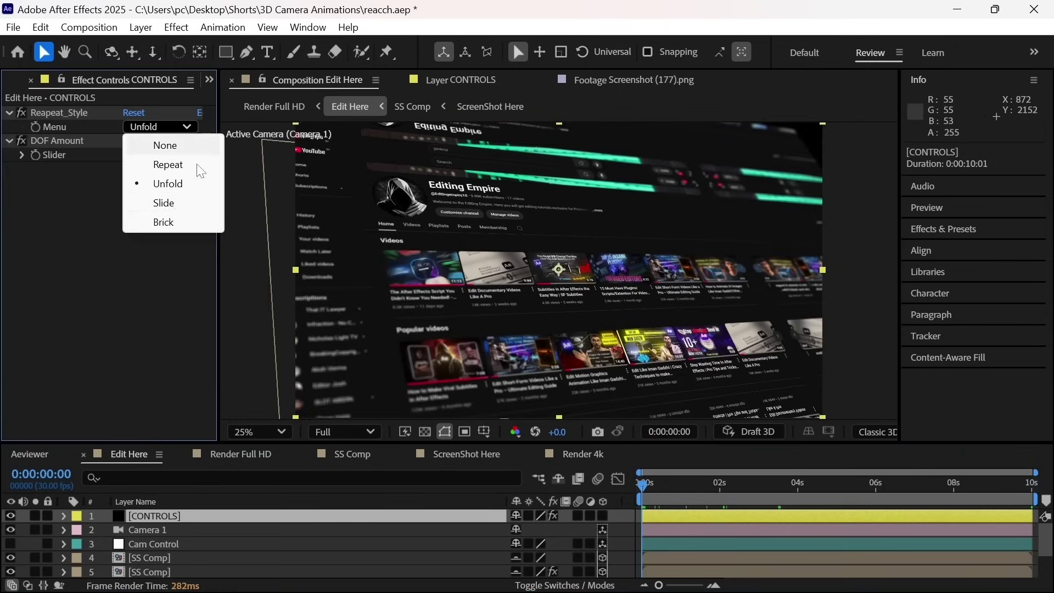
Switch the repeat style on the CONTROLS layer from Unfold to Repeat, and then to Brick.
click(200, 170)
click(160, 127)
click(163, 218)
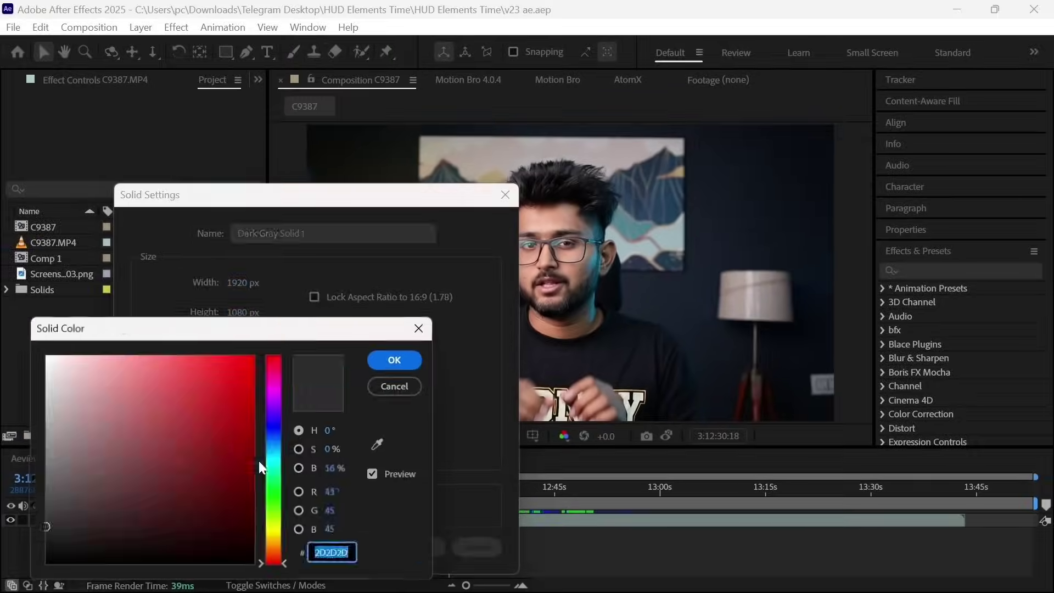
Add a black solid above the C9387 footage and keyframe its opacity from 0% at 3:12:30:18 to 70% at 3:12:31:08.
key(Return)
click(421, 546)
key(t)
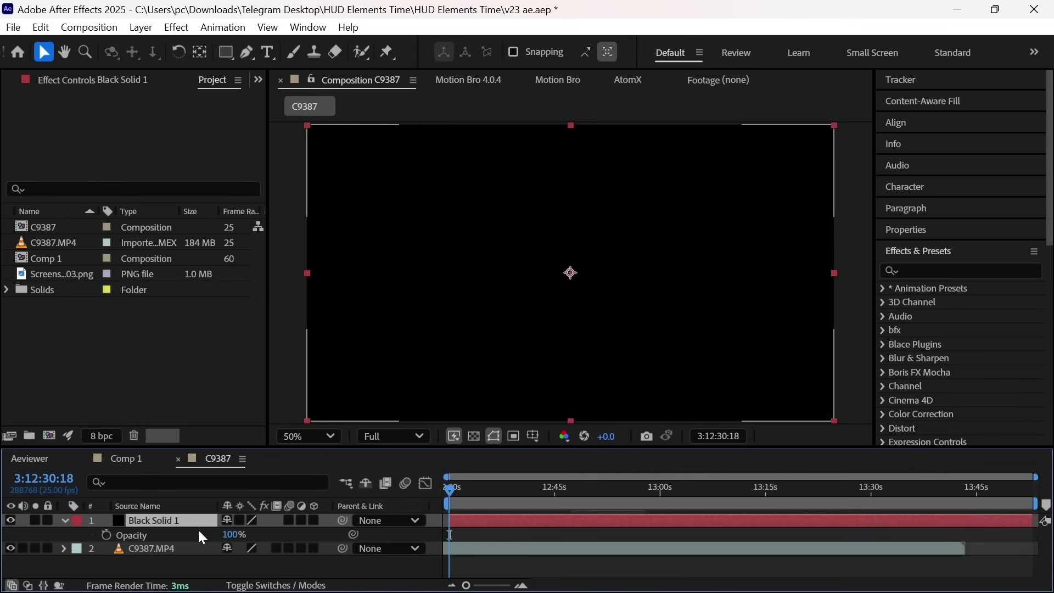
click(107, 535)
drag(449, 489, 688, 536)
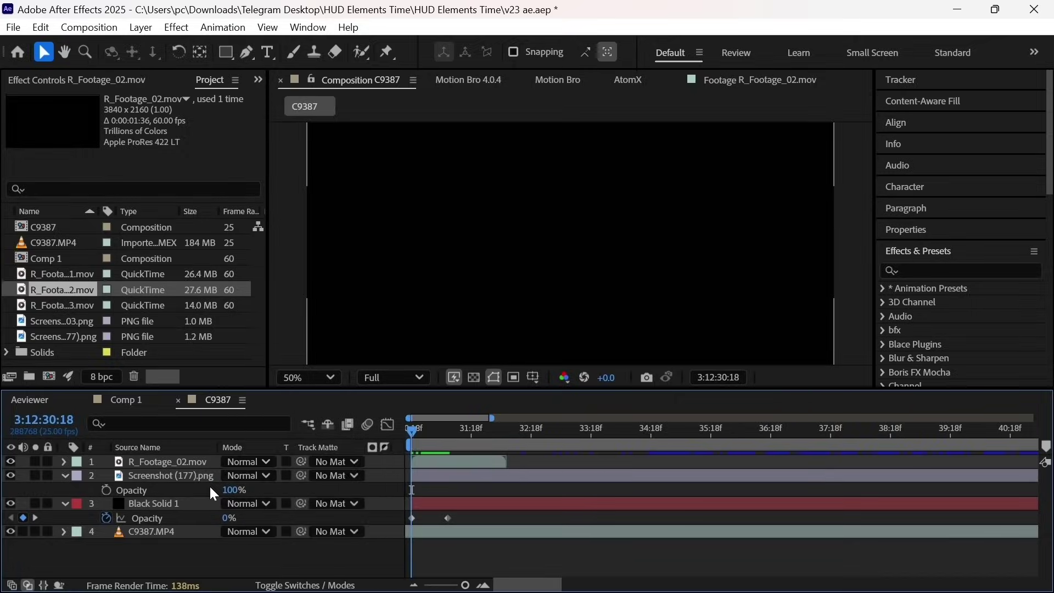
Use R_Footage_02.mov as the track matte of the Screenshot (177).png layer and switch it to a luma matte.
key(F4)
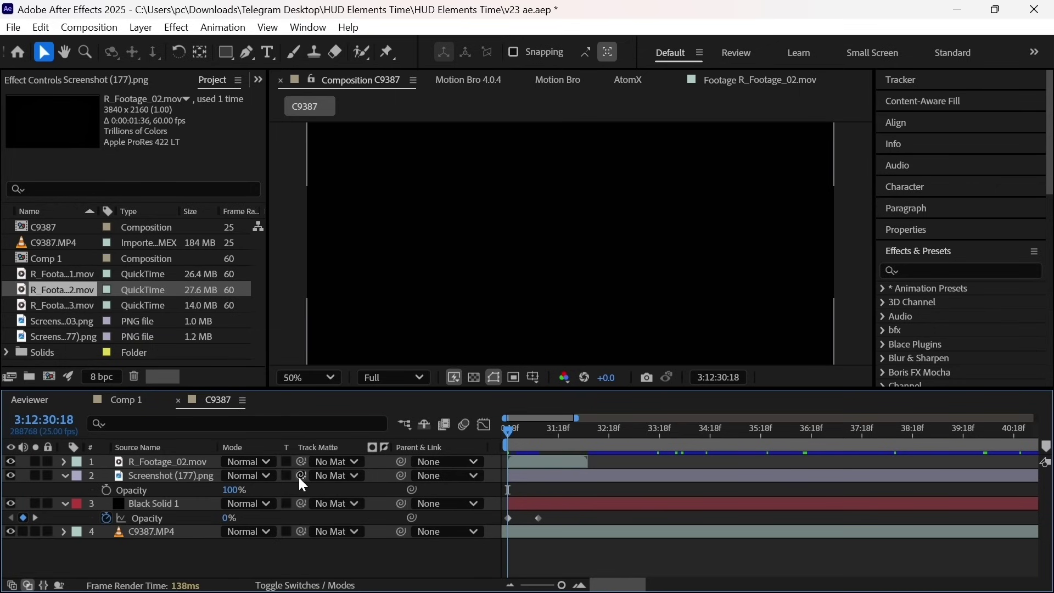
drag(300, 476, 191, 463)
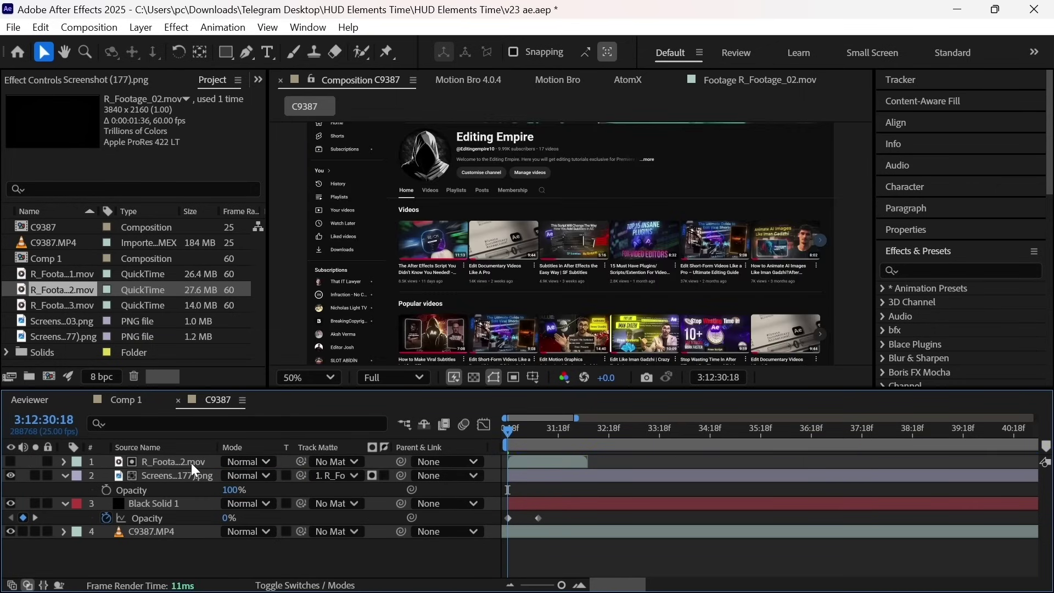
click(377, 481)
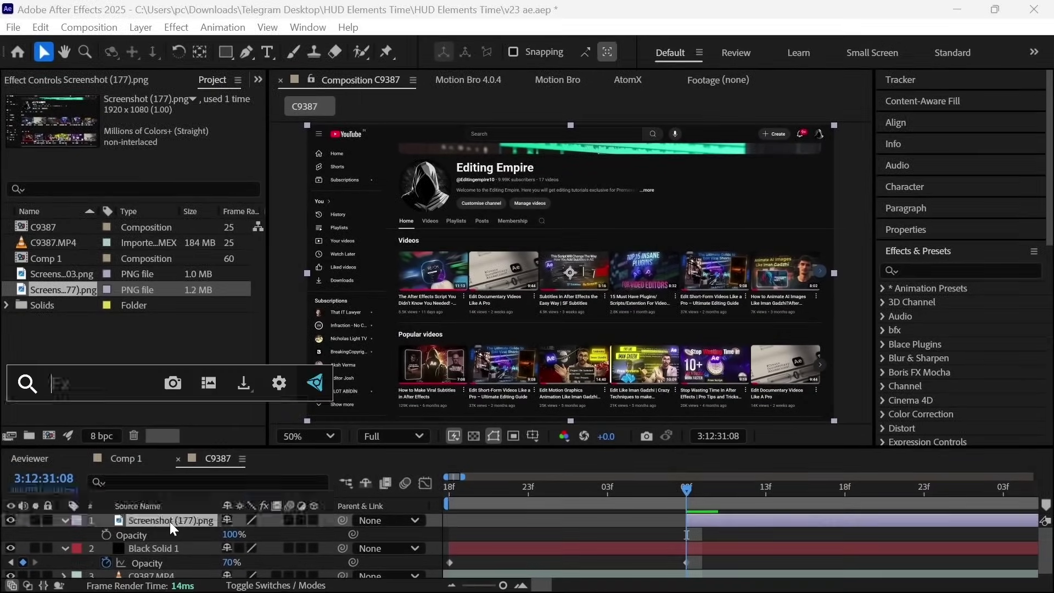
Apply CC Page Turn to the screenshot layer, set Fold Position to -3157, -1720 and add its first keyframe at 3:12:31:08.
text(cc p)
click(190, 432)
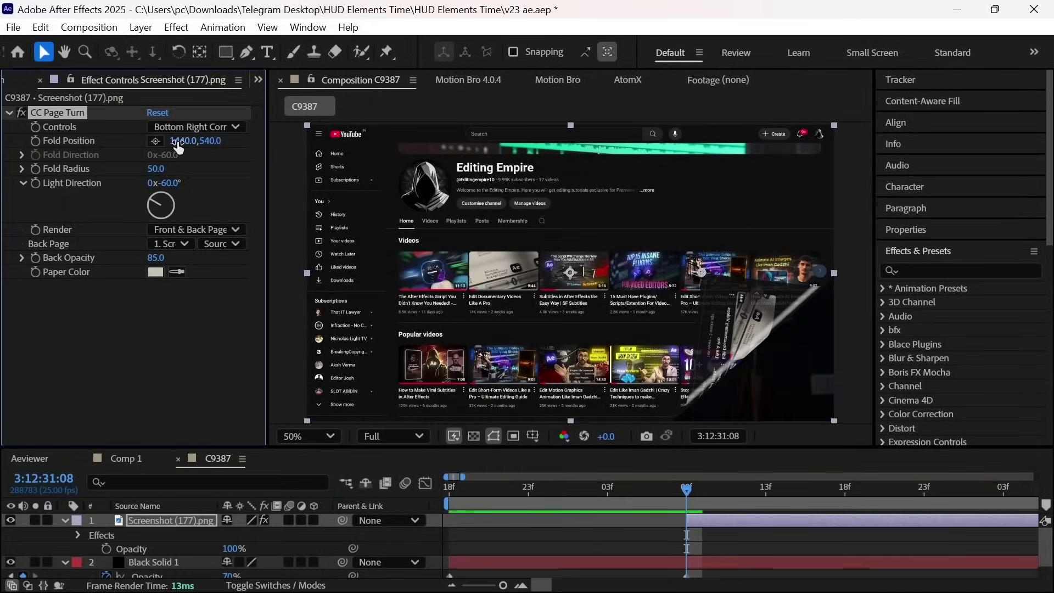
drag(178, 143, 245, 263)
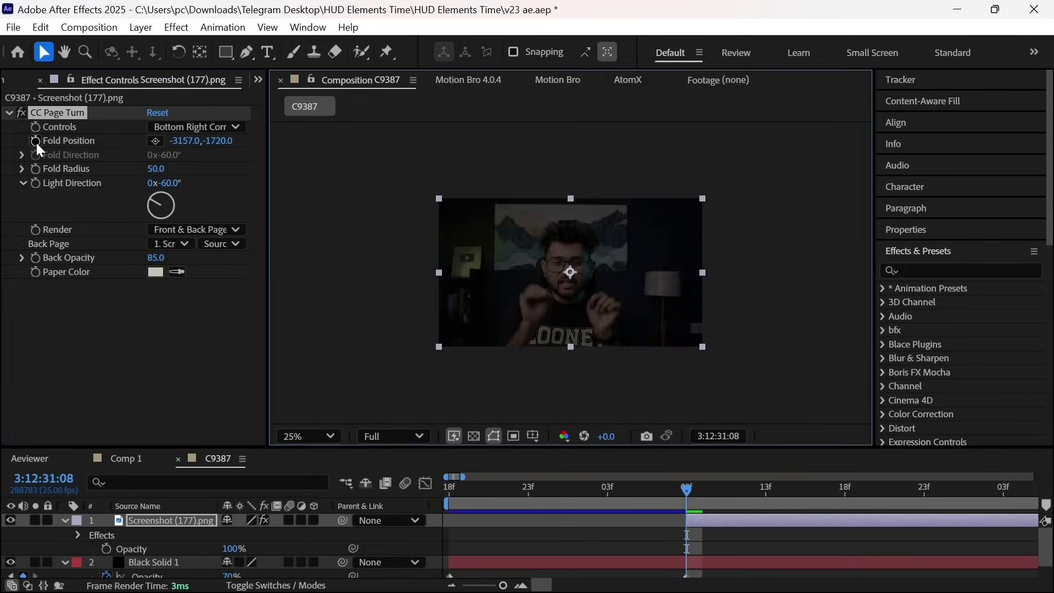
click(36, 141)
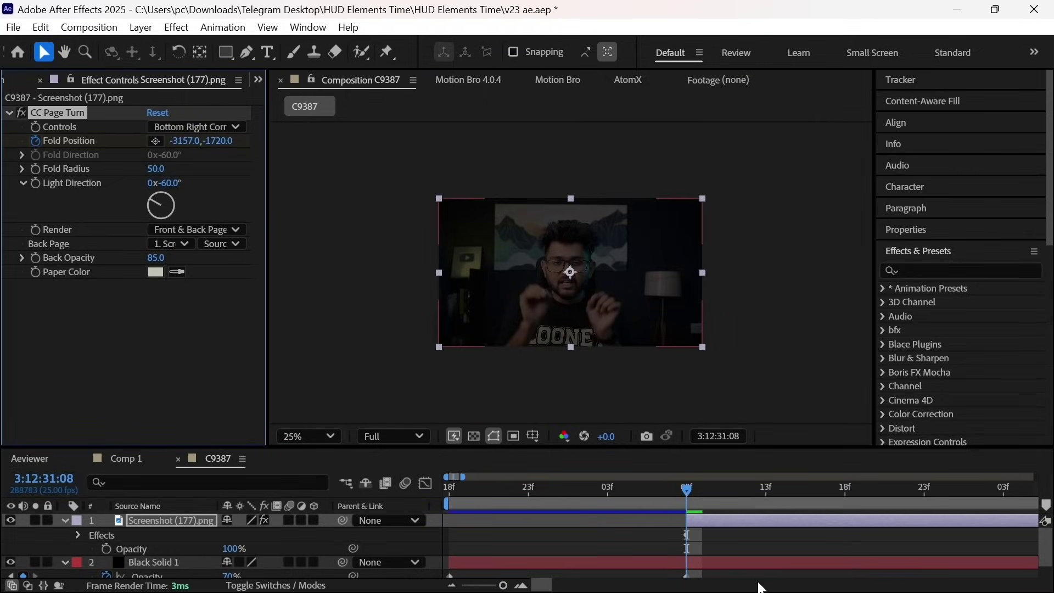
Preview the page-turn reveal of the screenshot layer by playing and scrubbing through it.
key(space)
key(comma)
key(comma)
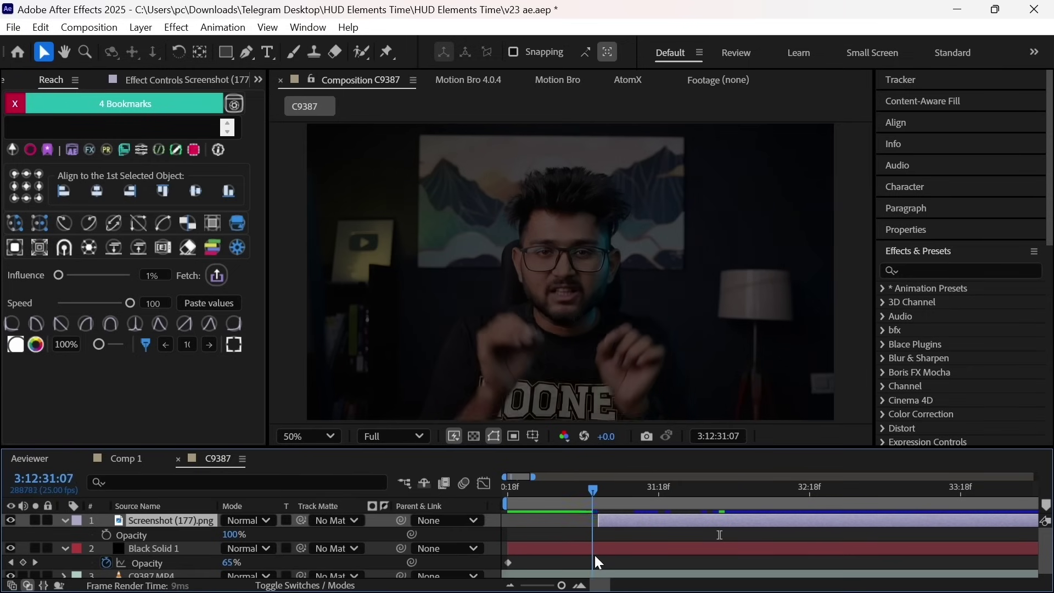
drag(594, 554, 708, 585)
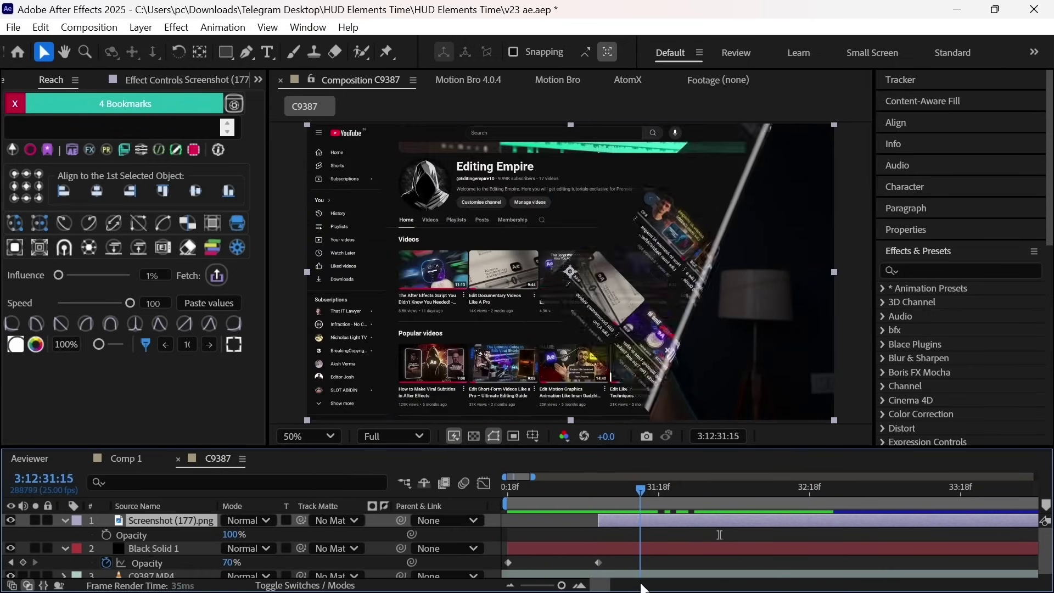
drag(712, 592, 687, 568)
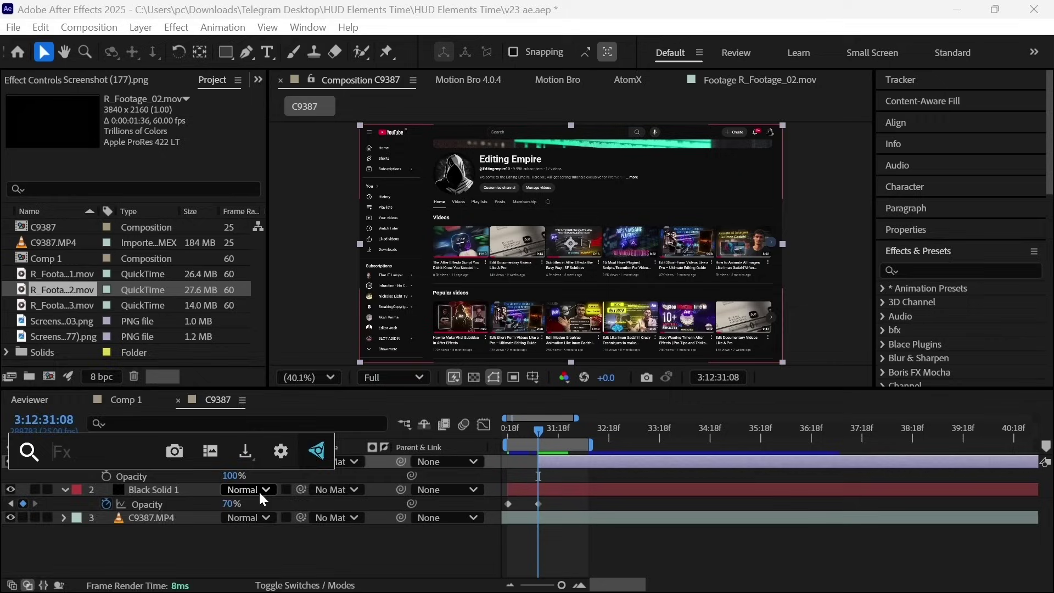
Apply Optics Compensation to the screenshot layer with Reverse Lens Distortion and Optimal Pixels enabled, and keyframe Field Of View at 180.
text(op)
click(140, 482)
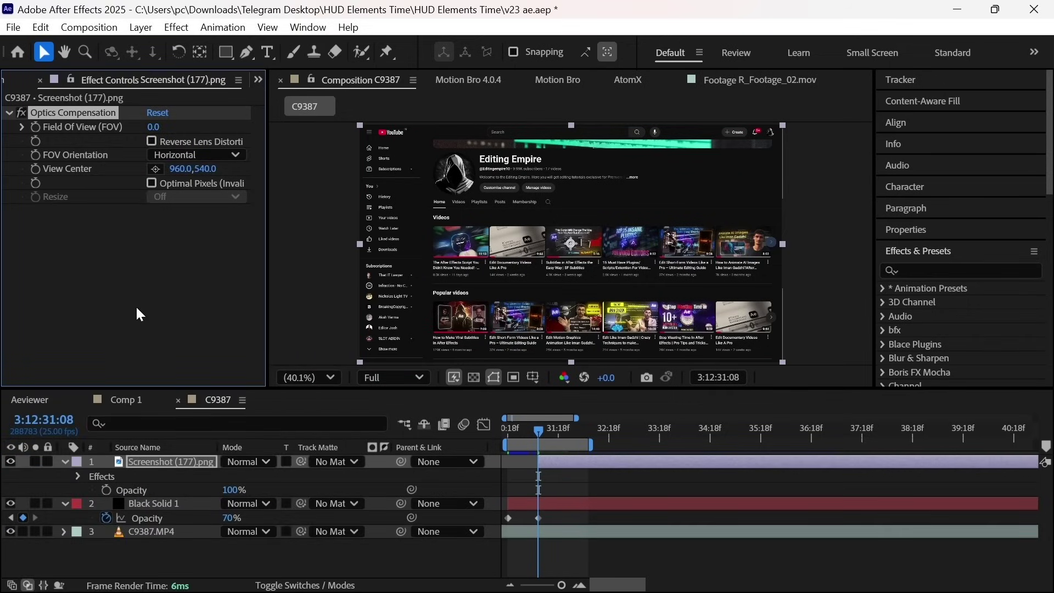
click(152, 141)
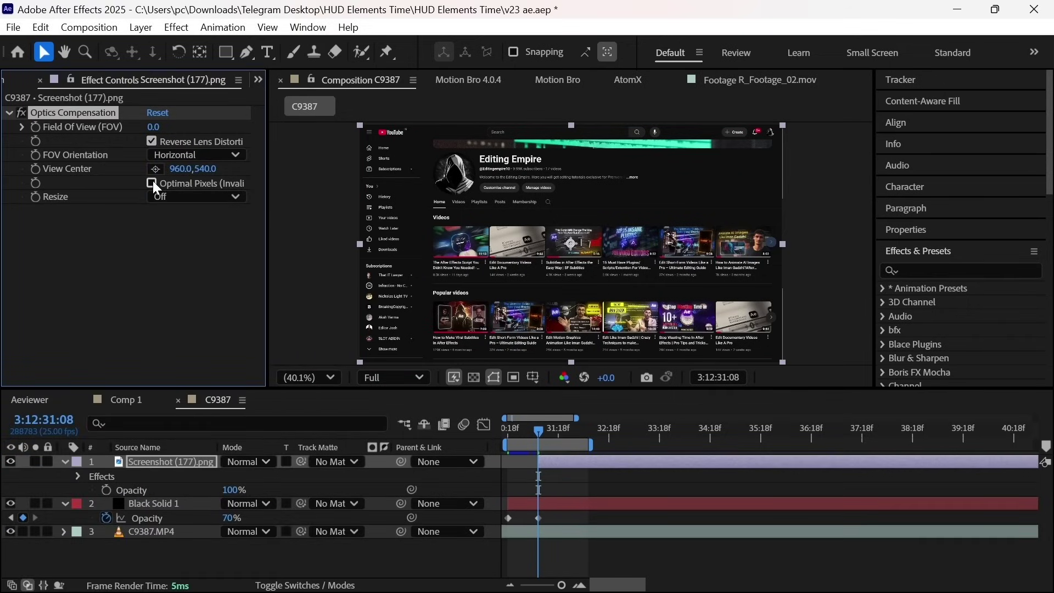
drag(153, 127, 347, 247)
click(36, 126)
Set the Field Of View of Optics Compensation to 0 at 3:12:32:07 as a second keyframe.
click(543, 426)
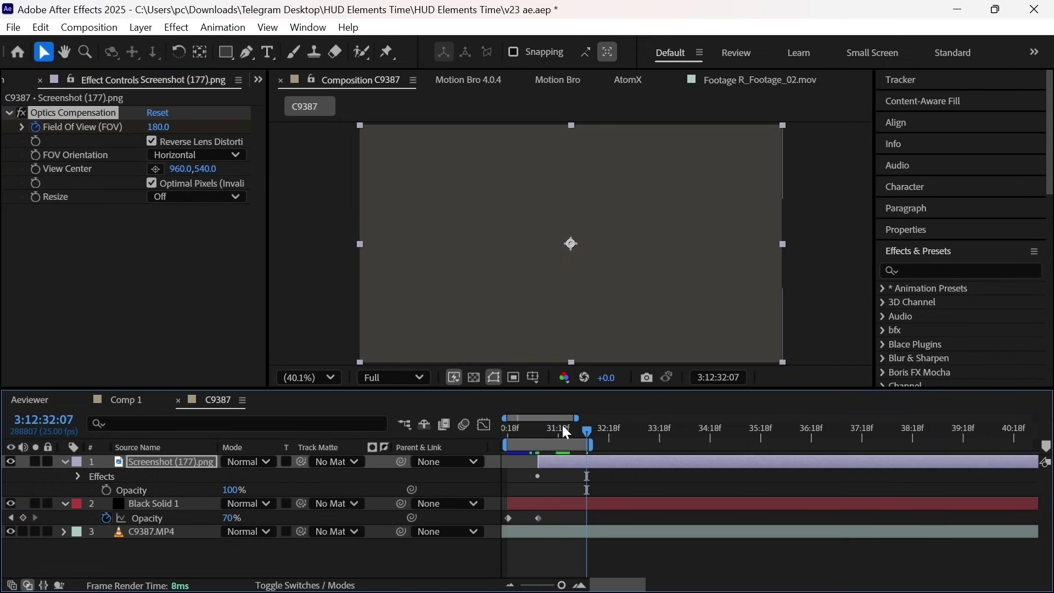
drag(158, 127, 4, 177)
drag(165, 133, 79, 169)
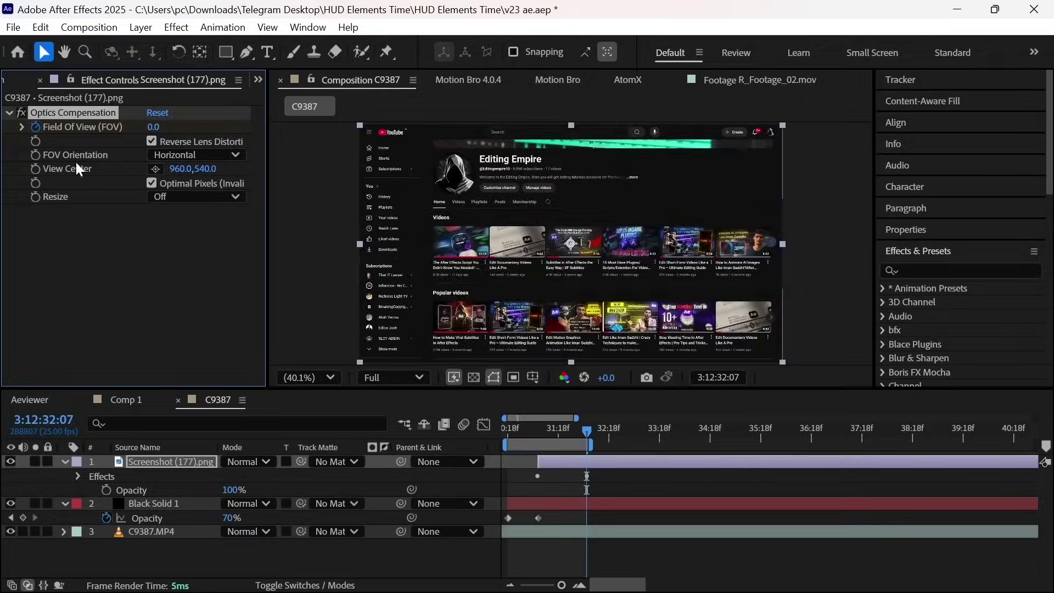